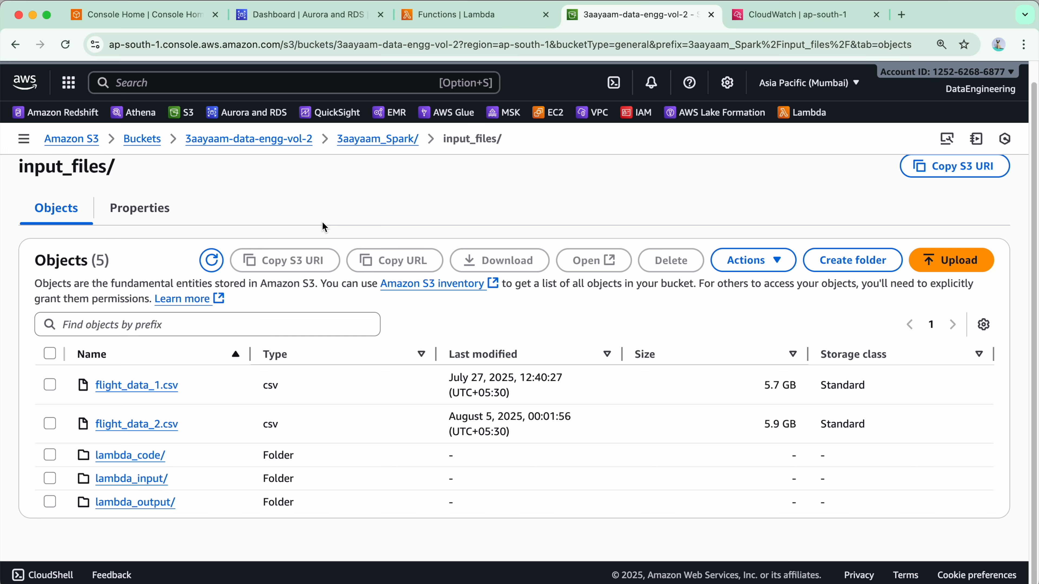
Switch to PyCharm and review the boto3, os and pymysql imports in LambdaS3TriggerWriteToMySQL.py
key(super+Tab)
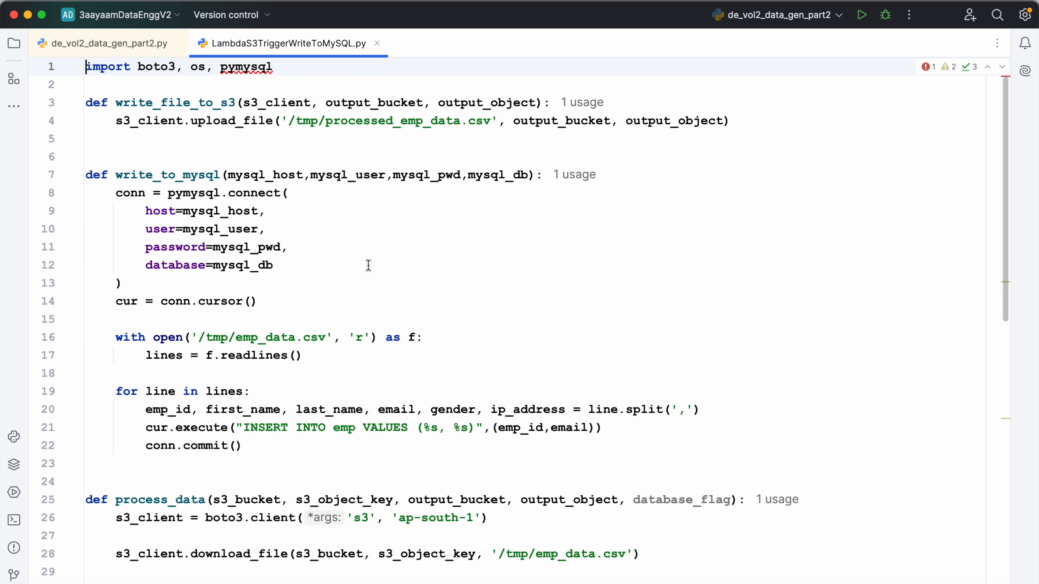
click(157, 67)
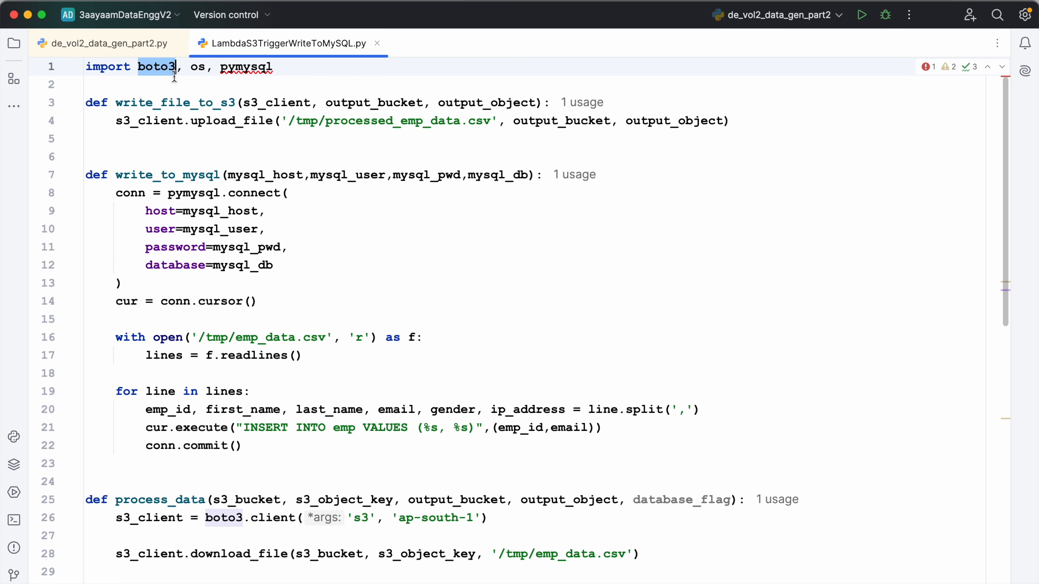
click(191, 67)
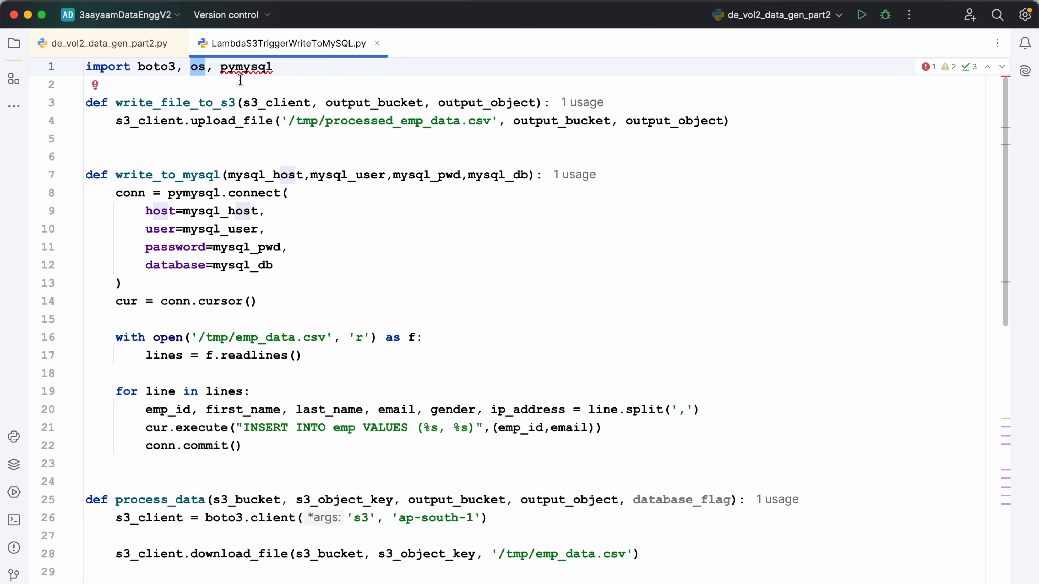
double_click(241, 67)
key(Escape)
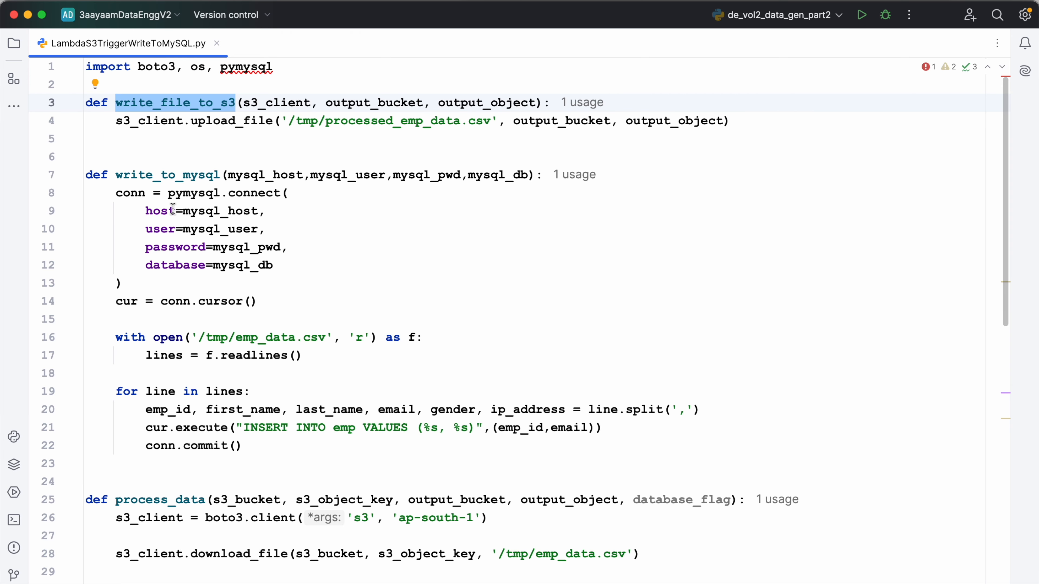
Review the write_to_mysql function, covering the connection block, the reading of the CSV file and the insert into the emp table
click(164, 181)
double_click(163, 180)
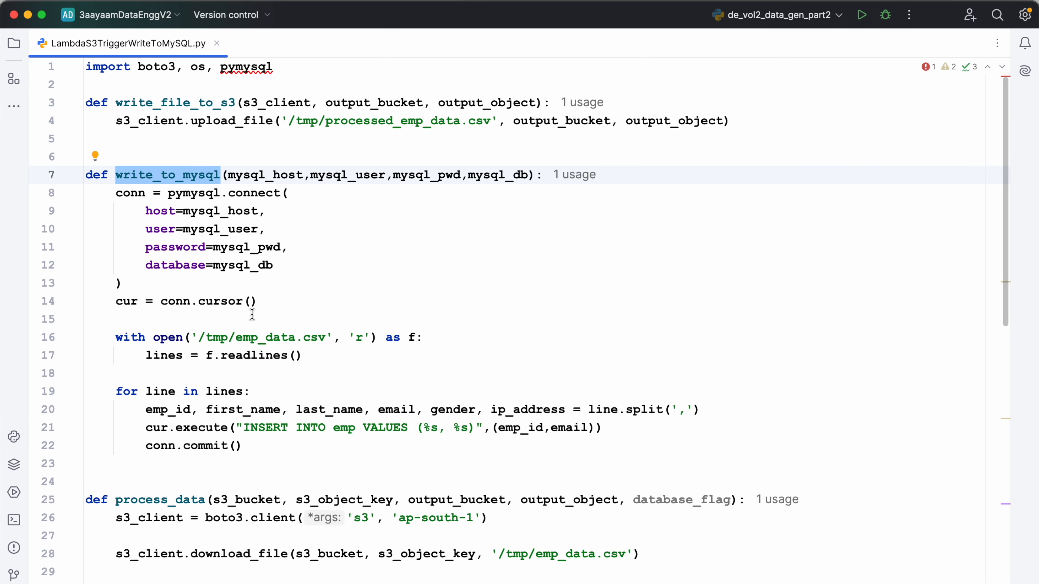
scroll(353, 256, down, 1)
click(354, 257)
drag(123, 275, 93, 186)
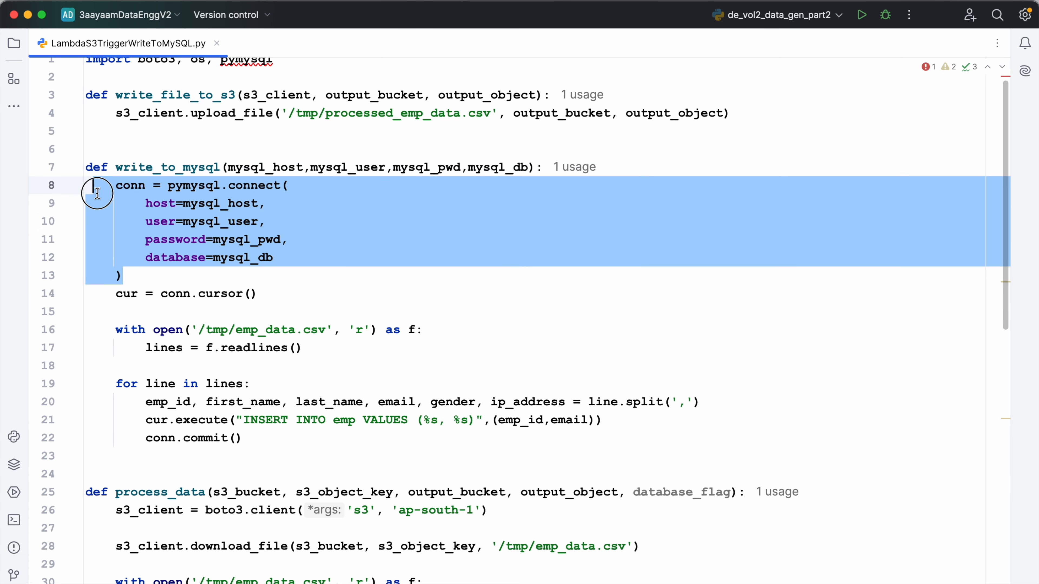
drag(262, 293, 283, 324)
scroll(98, 292, down, 2)
scroll(313, 302, up, 2)
scroll(314, 297, down, 3)
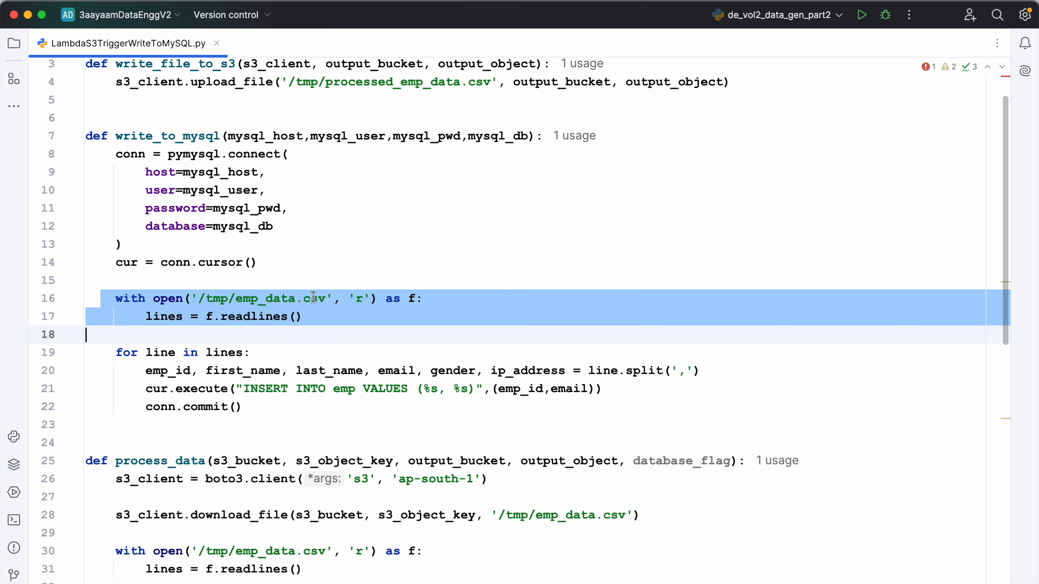
scroll(335, 299, down, 3)
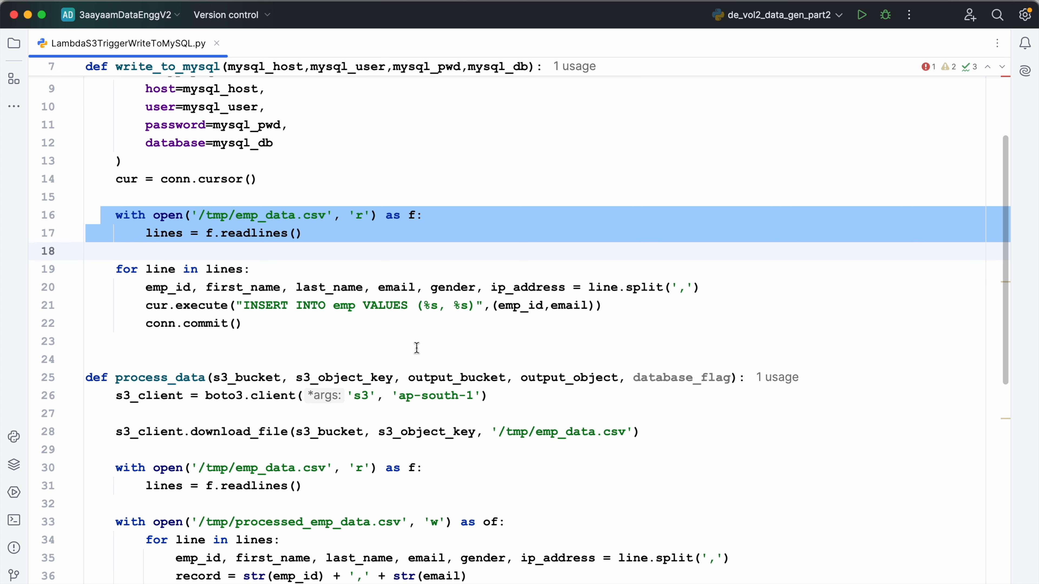
double_click(341, 305)
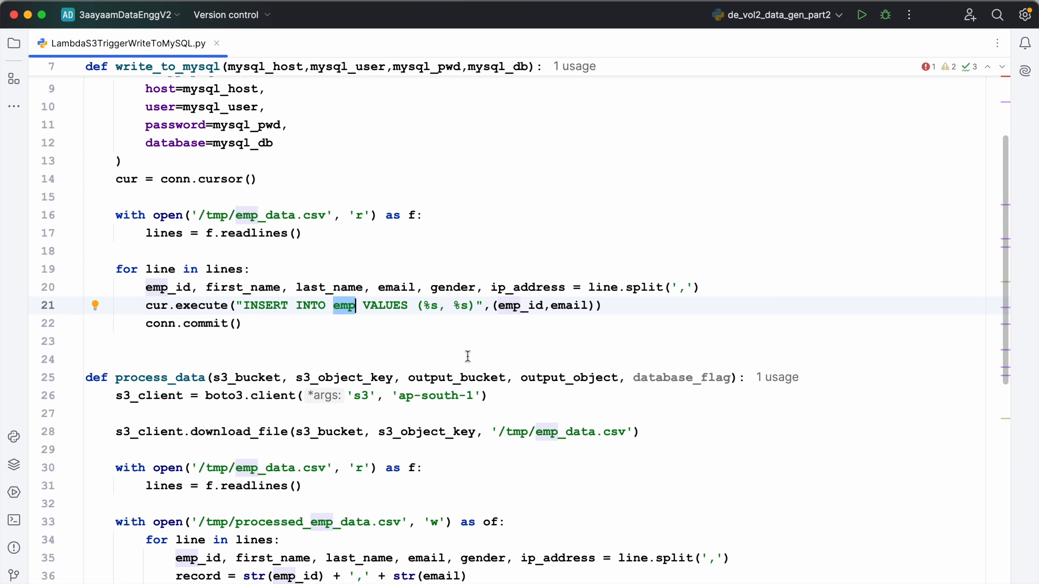
scroll(467, 356, down, 5)
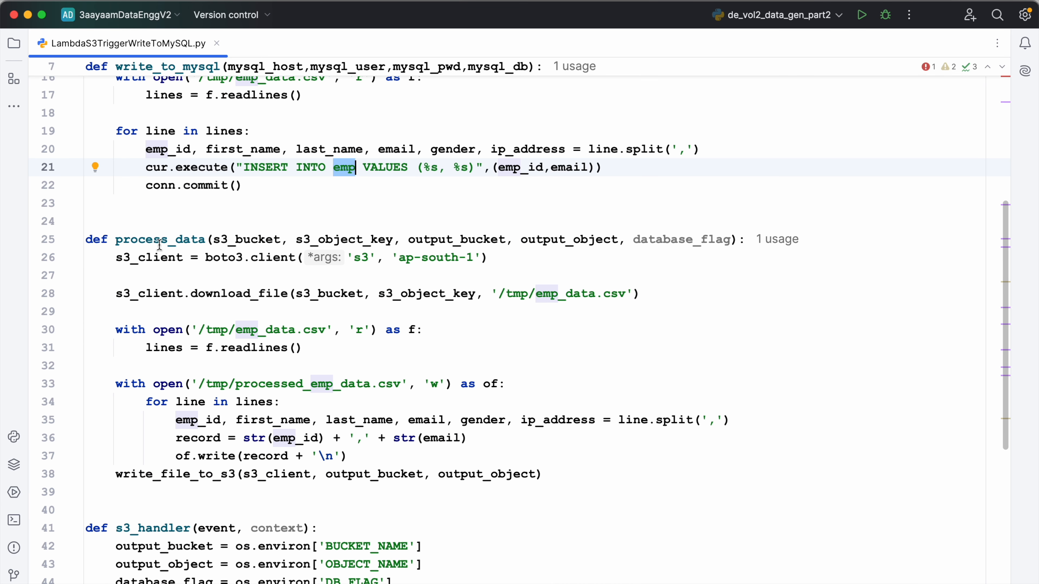
Review the process_data function and the s3_handler branches, including the write_to_mysql call
double_click(159, 242)
scroll(384, 370, down, 2)
scroll(384, 370, down, 3)
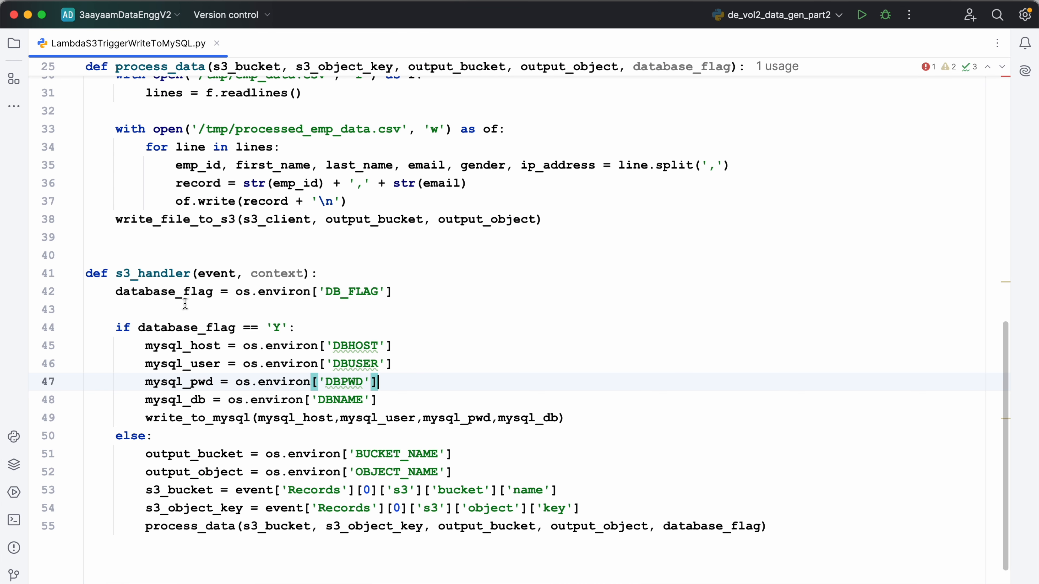
click(166, 307)
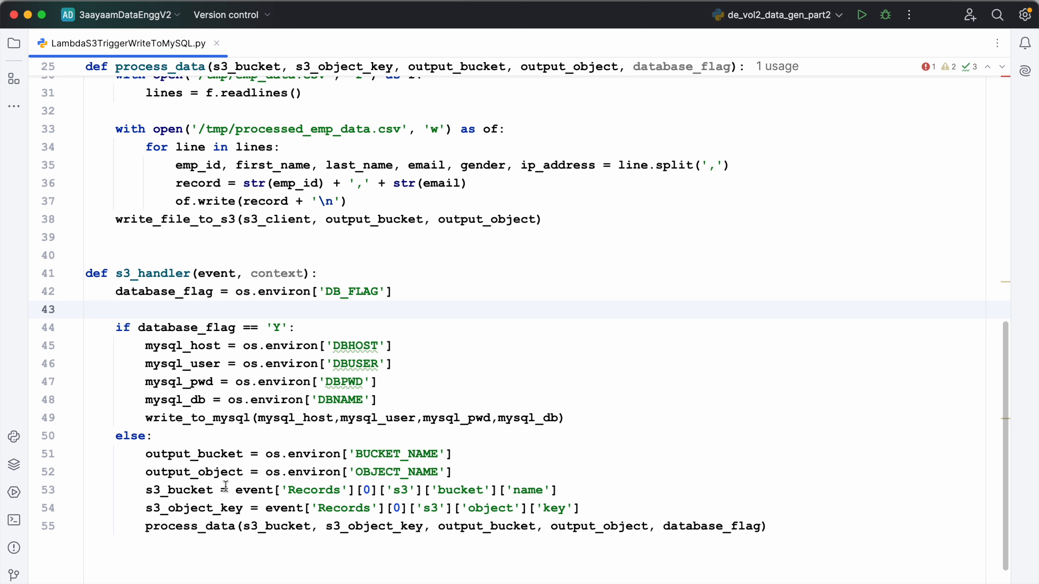
double_click(234, 418)
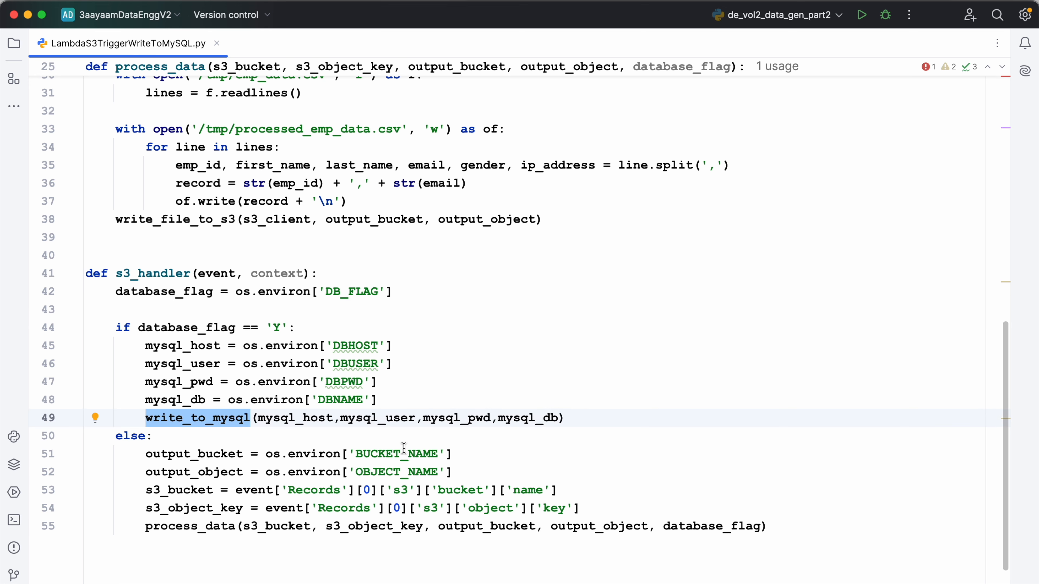
Copy the s3_client creation and download_file lines from process_data to the start of the write_to_mysql body
key(super+b)
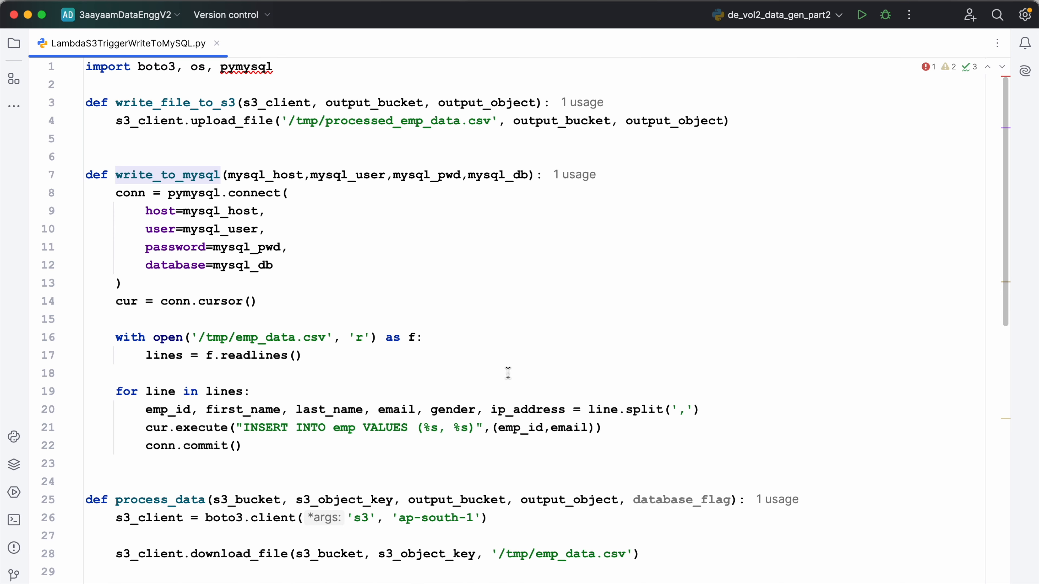
scroll(448, 406, down, 3)
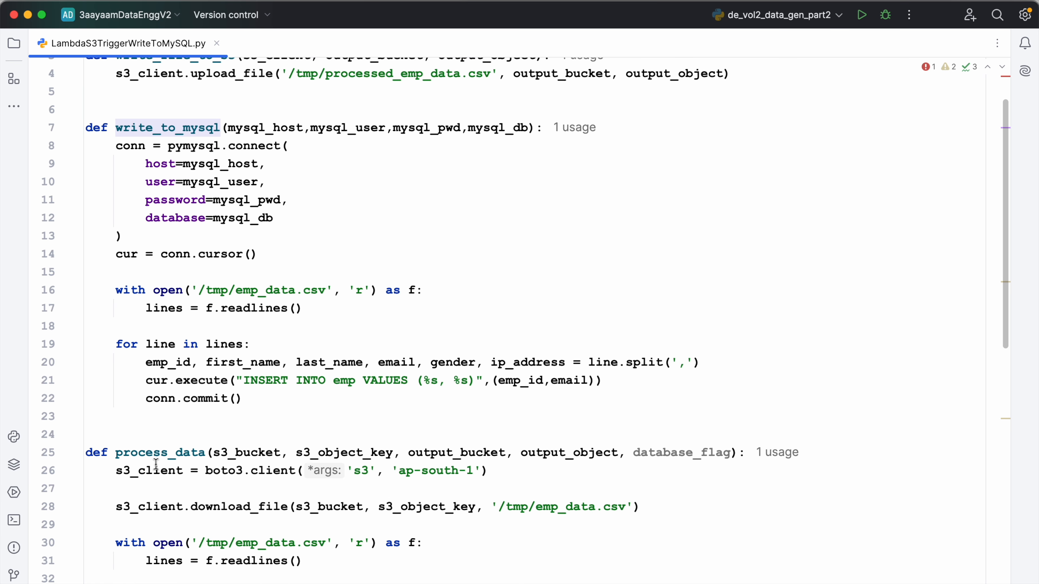
click(117, 472)
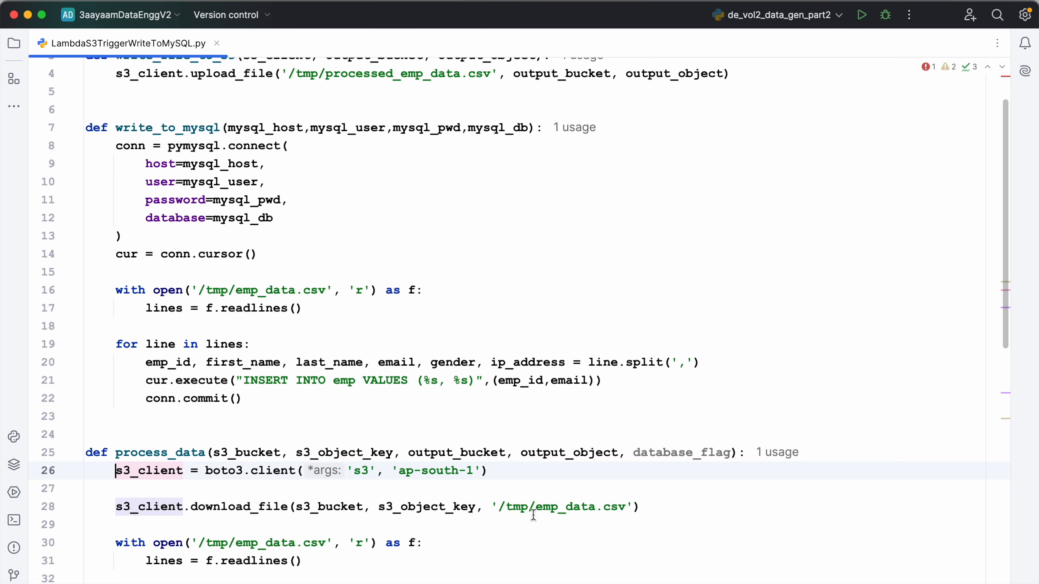
shift+click(640, 508)
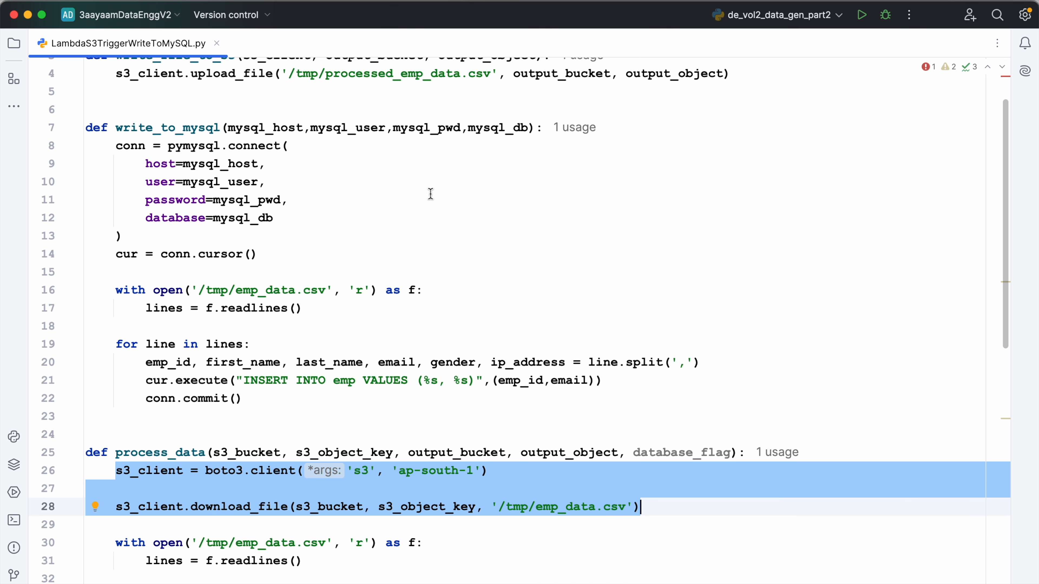
click(542, 132)
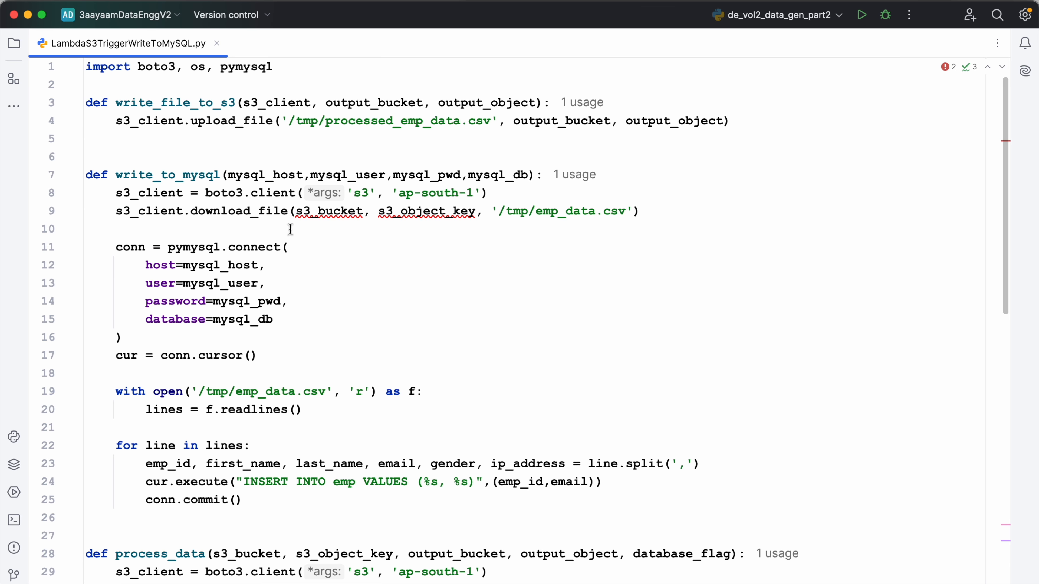
Add s3_bucket and s3_object_key as the last parameters of the write_to_mysql definition
click(324, 215)
double_click(324, 215)
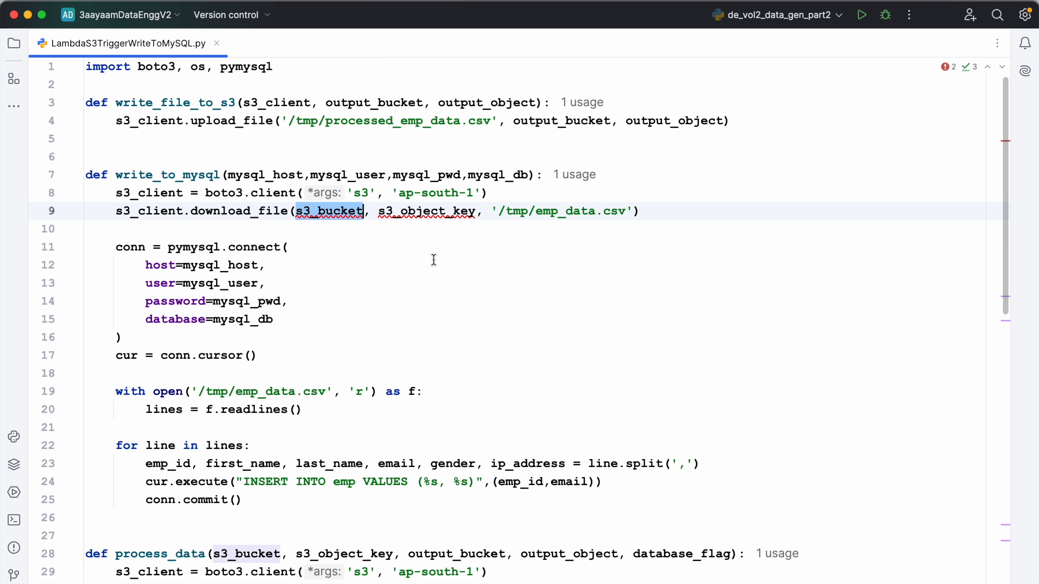
click(369, 226)
drag(296, 212, 473, 214)
key(super+c)
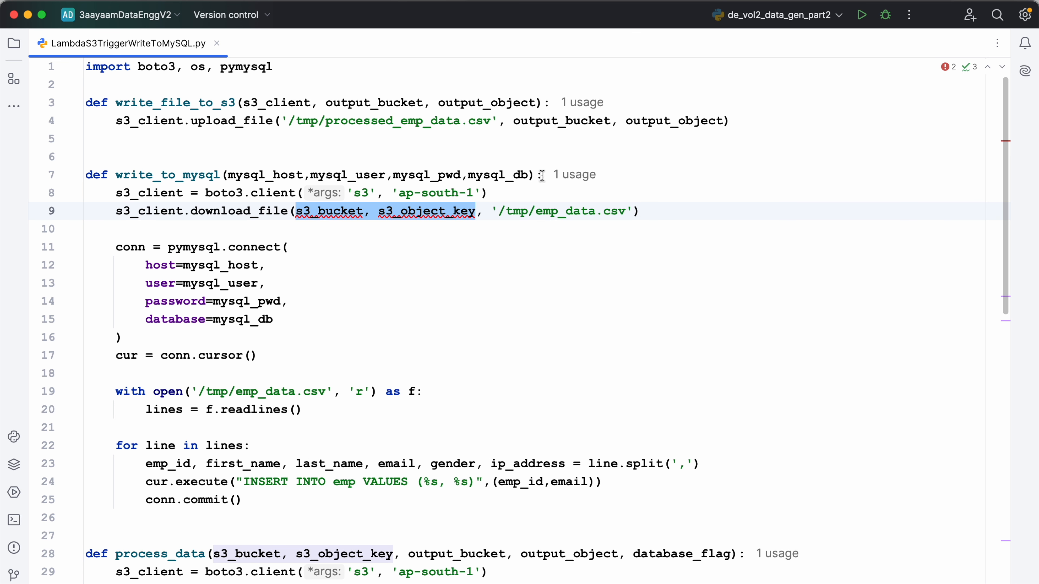
click(528, 175)
text(,)
key(super+v)
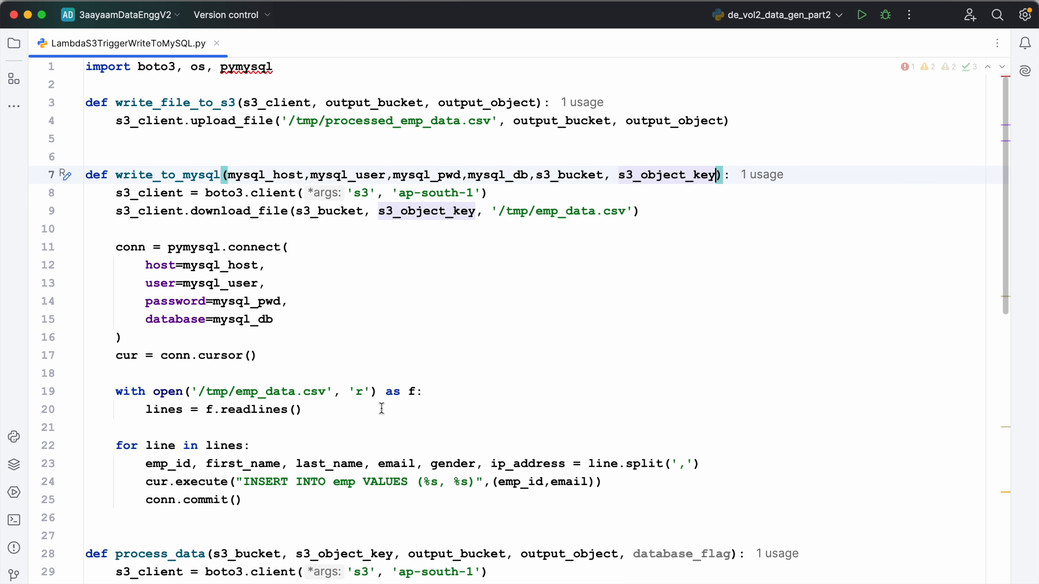
Append s3_bucket and s3_object_key as arguments to the write_to_mysql call in s3_handler
scroll(329, 415, down, 10)
scroll(329, 415, down, 5)
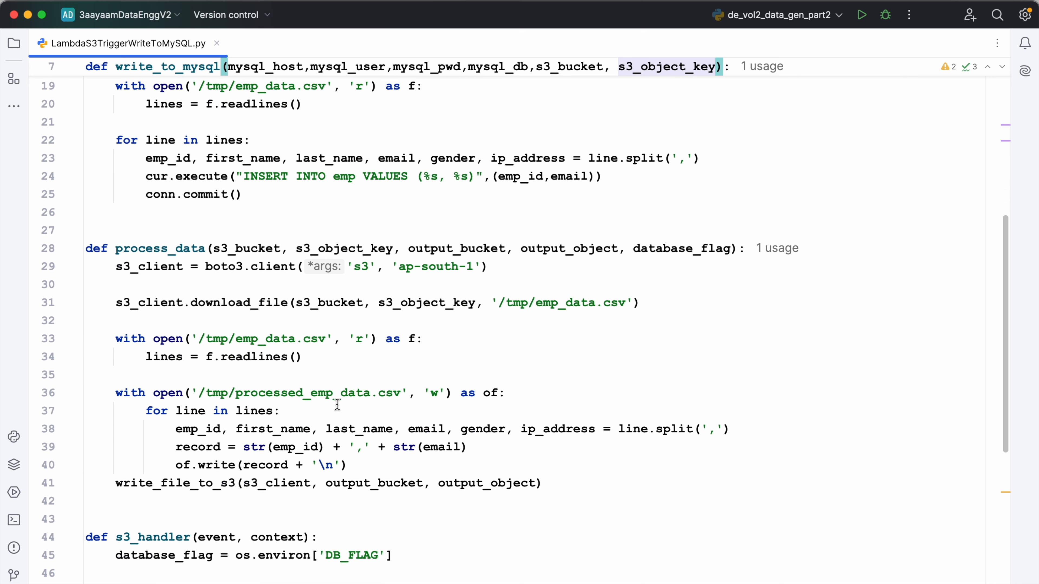
scroll(510, 469, down, 5)
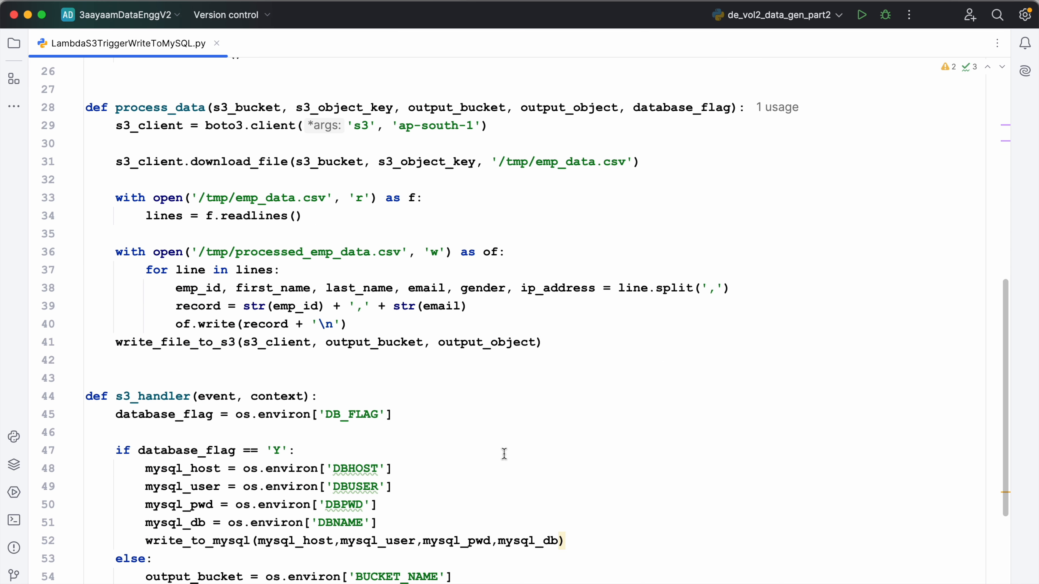
scroll(516, 381, down, 1)
scroll(516, 380, down, 5)
text(,)
key(super+v)
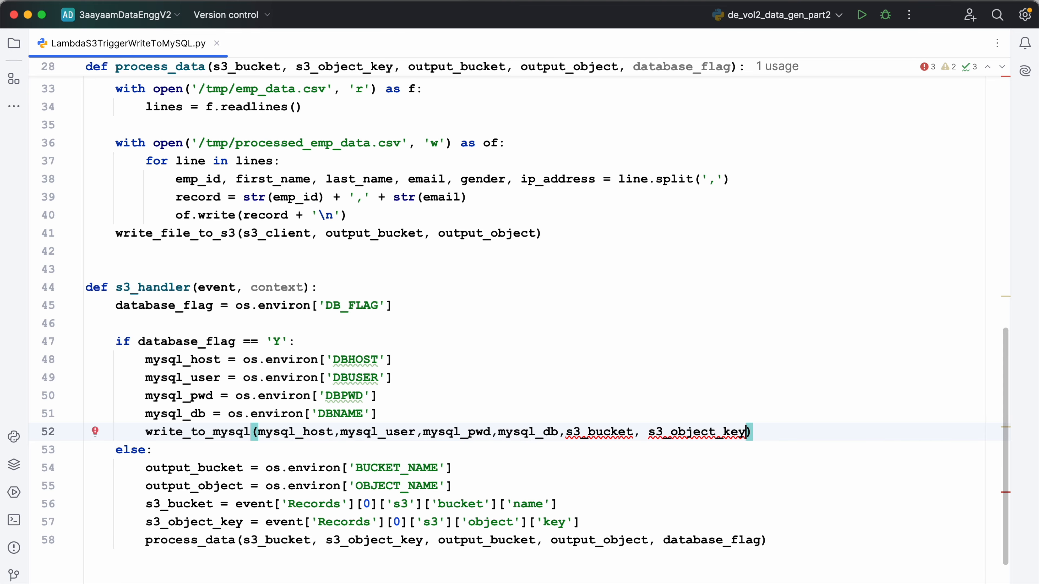
Move the s3_bucket and s3_object_key assignments out of the else branch to directly below the database_flag line in s3_handler
click(145, 504)
key(shift+Down)
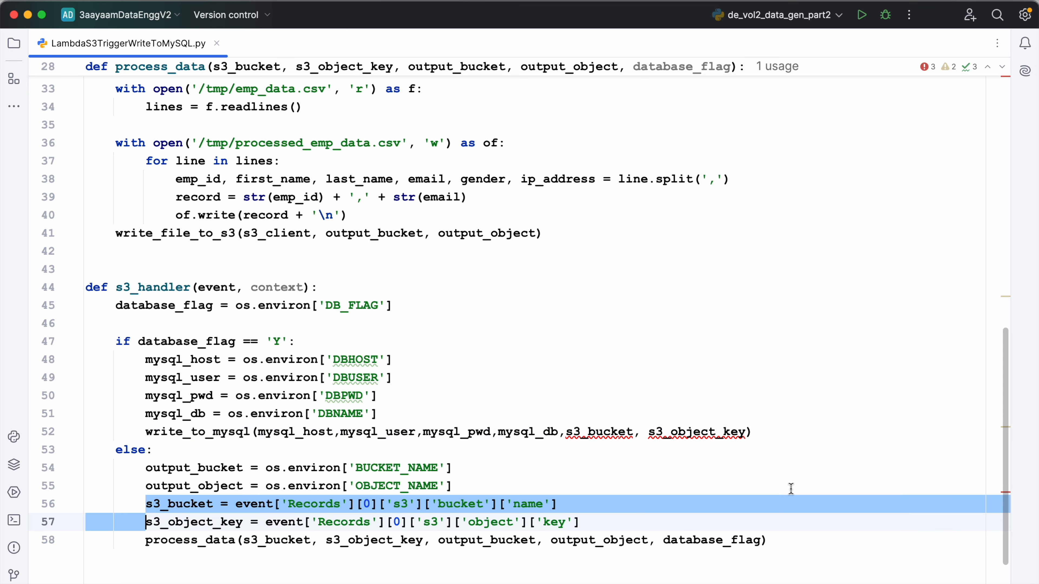
key(super+shift+Right)
key(super+x)
key(BackSpace)
key(BackSpace)
key(BackSpace)
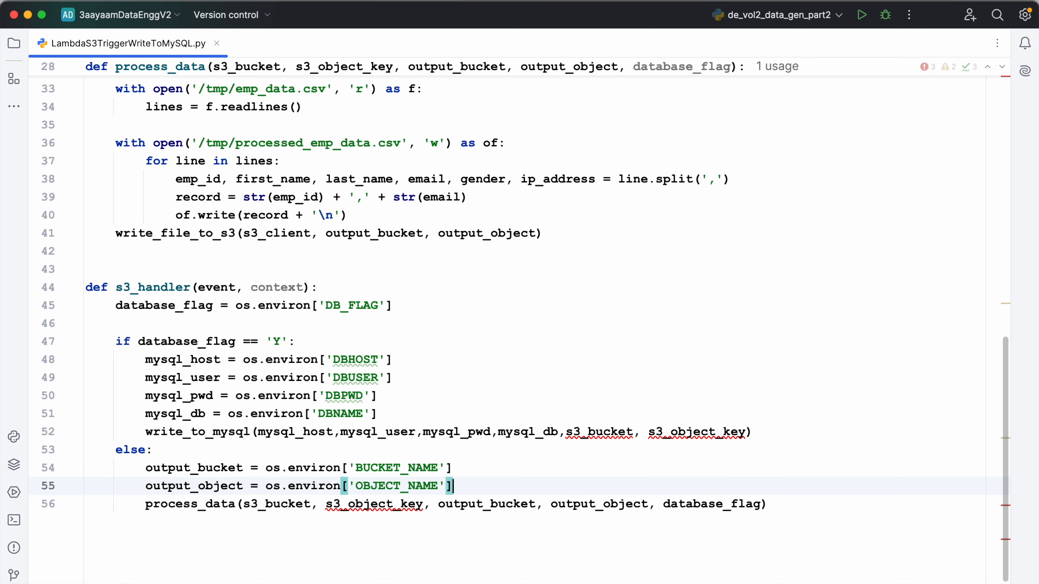
click(392, 305)
key(Return)
key(super+v)
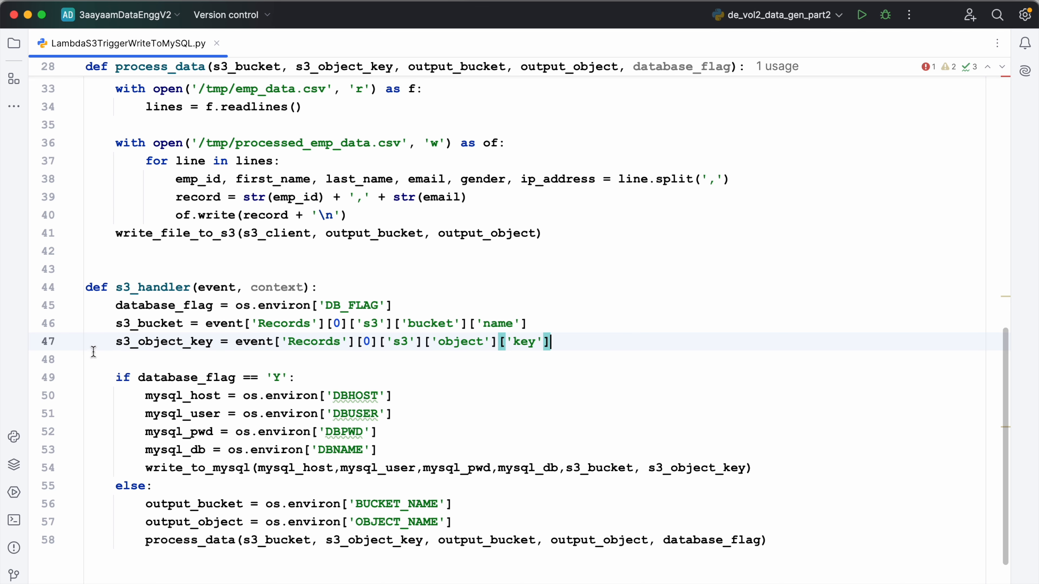
Recheck the pymysql import at the beginning of the script
mouse_move(165, 345)
scroll(263, 476, up, 10)
double_click(232, 70)
Switch to the AWS Lambda console and name the new function 3aayaam-s3-trigger-to-mysql, authored from scratch
click(488, 222)
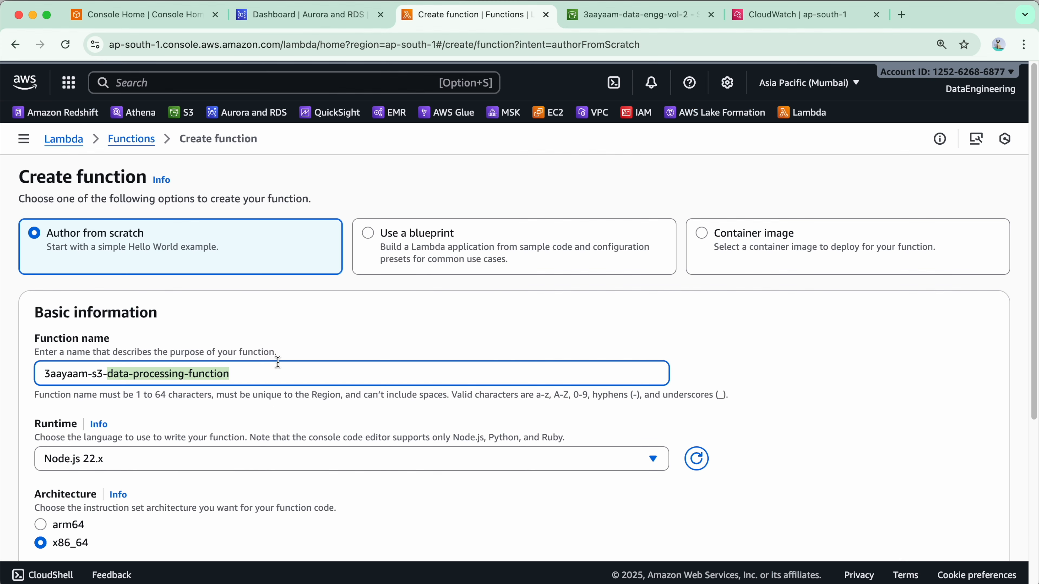
text(to-mysql)
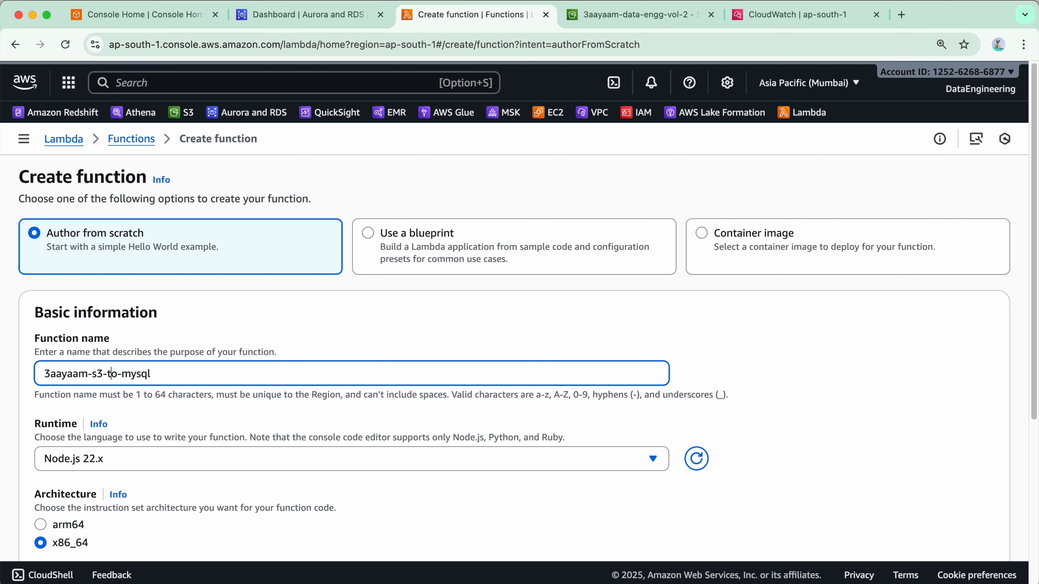
text(trigger)
text(-)
Set the new function's runtime to Python 3.13
scroll(45, 360, down, 2)
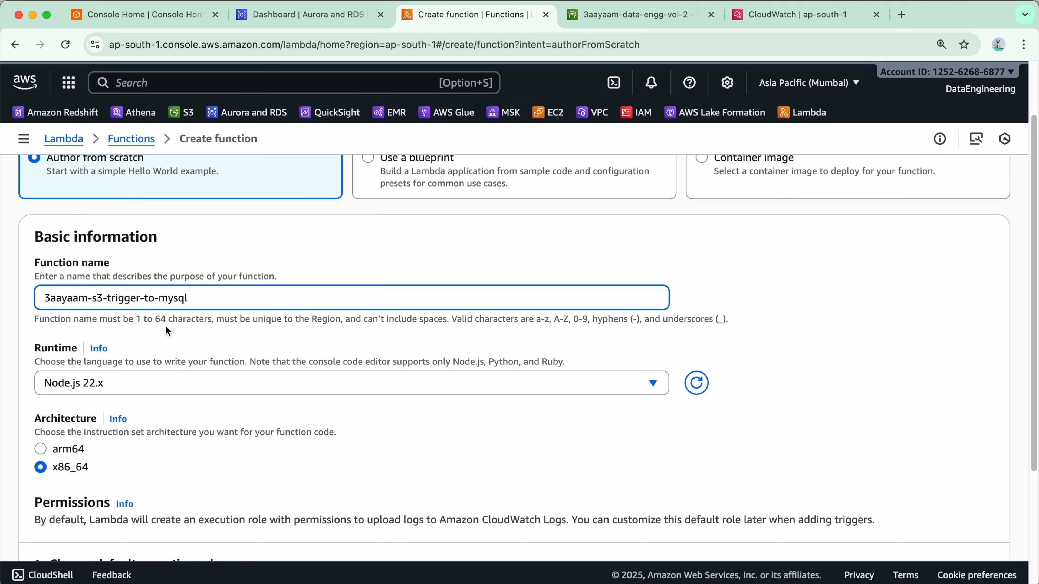
scroll(282, 347, down, 2)
click(298, 308)
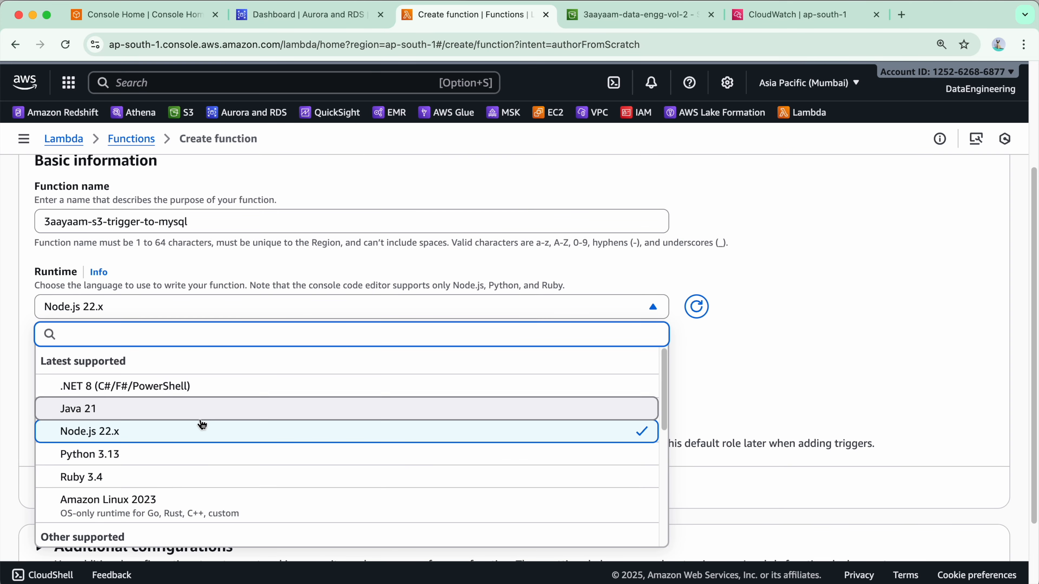
click(189, 462)
Change the execution role to the existing role 3aayaam-lambda-s3-execution-role
scroll(62, 282, down, 2)
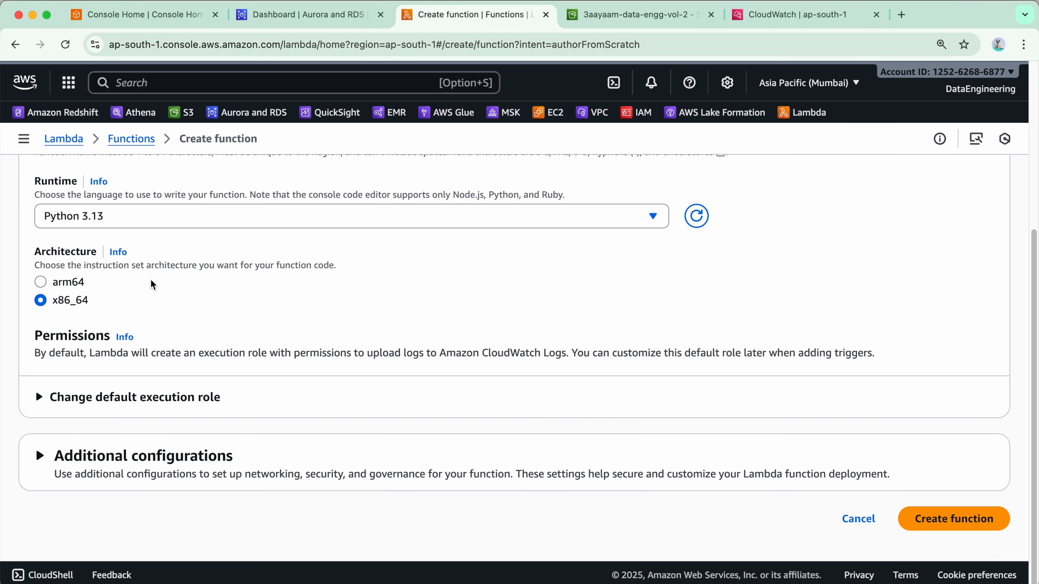
click(119, 402)
scroll(120, 404, down, 4)
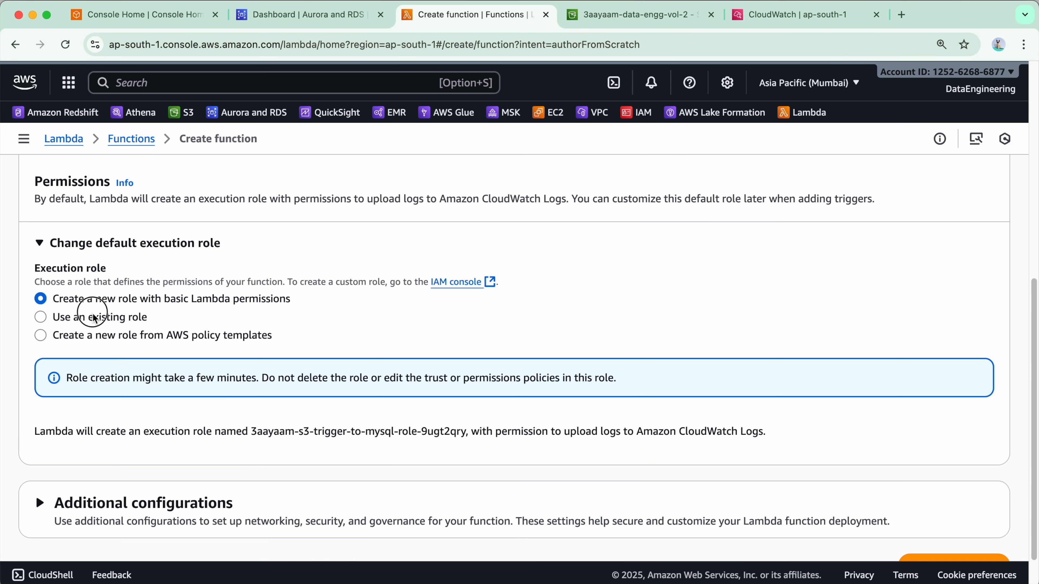
click(88, 317)
click(275, 405)
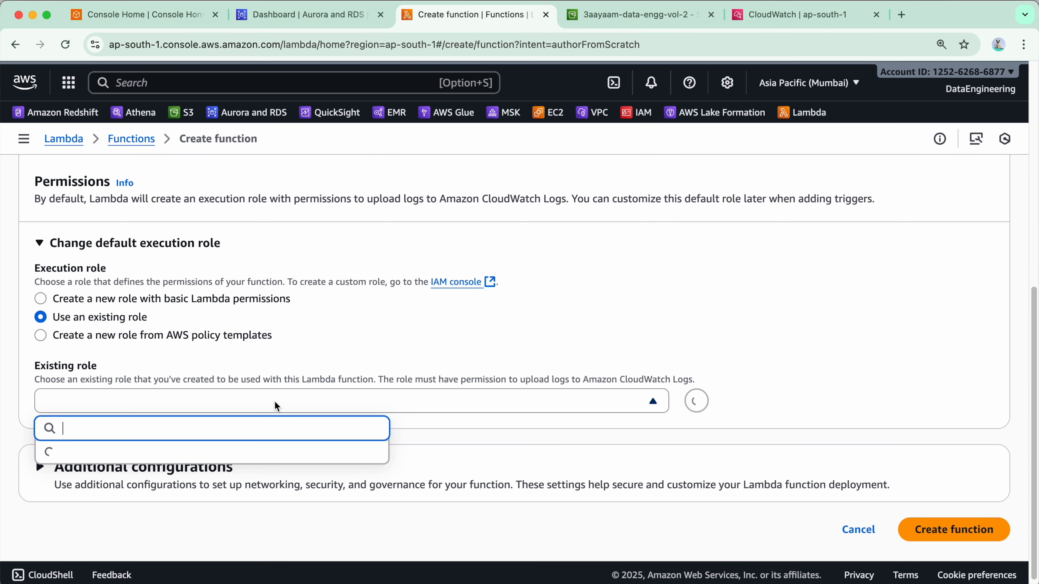
click(278, 477)
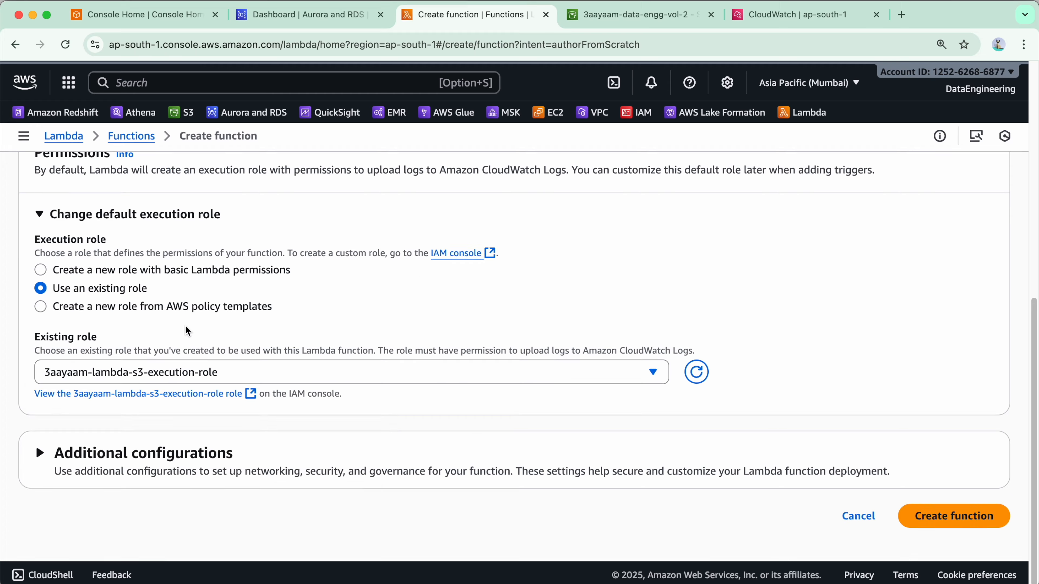
Enable VPC access in the additional configurations and select vpc-0679df18e1a58924f (10.0.0.0/16)
click(330, 454)
scroll(330, 405, down, 5)
scroll(229, 407, down, 3)
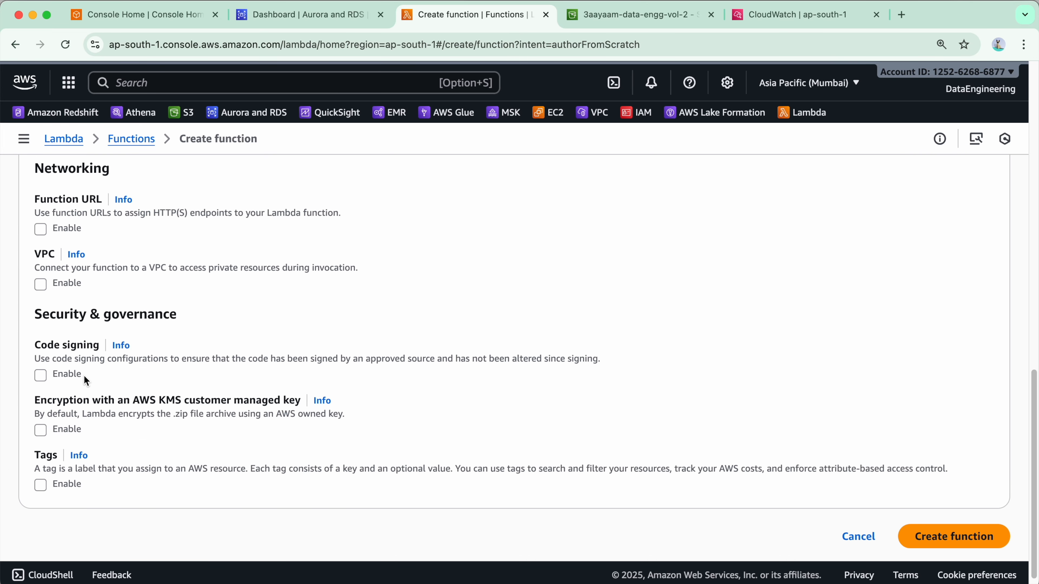
click(40, 288)
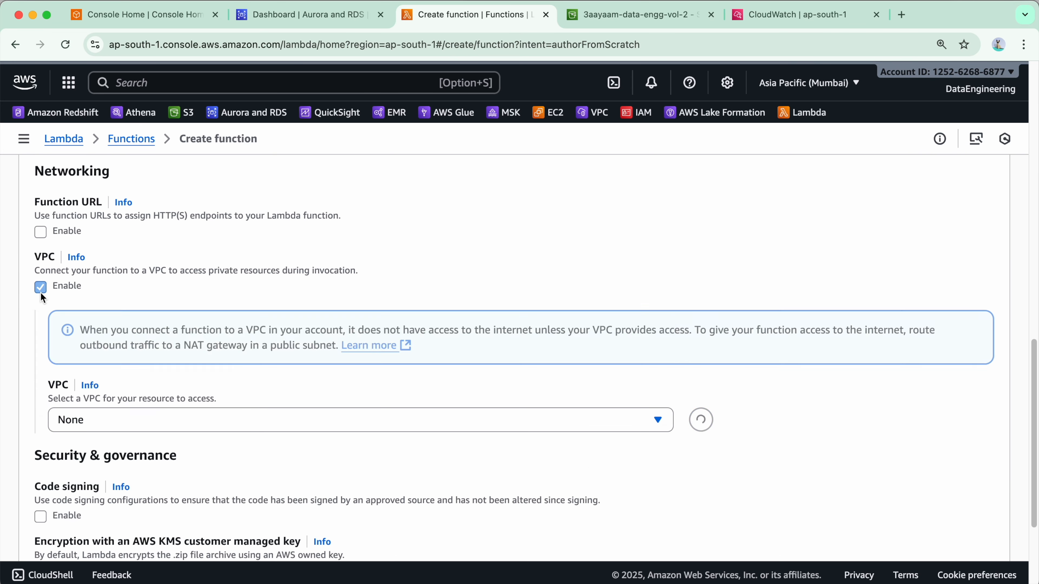
click(246, 420)
click(250, 331)
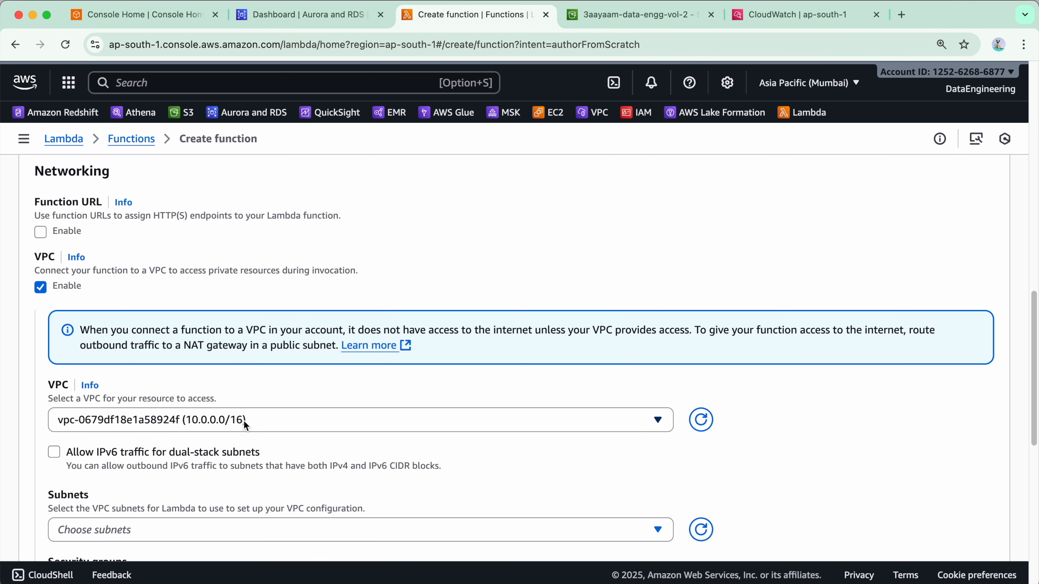
Select the public subnets 3aayaam-spark-vpc-pub-subnet-1a, 3aayaam-spark-vpc-pub-subnet-1b and 3aayaam-spark-vpc-pub-subnet-1c for the function's VPC configuration
scroll(244, 410, down, 7)
click(211, 254)
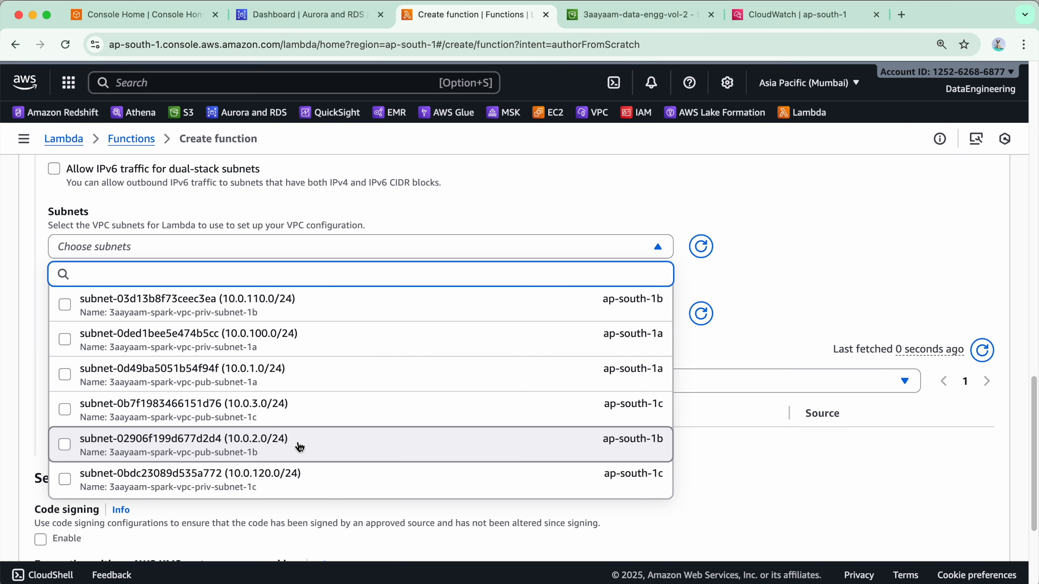
click(324, 384)
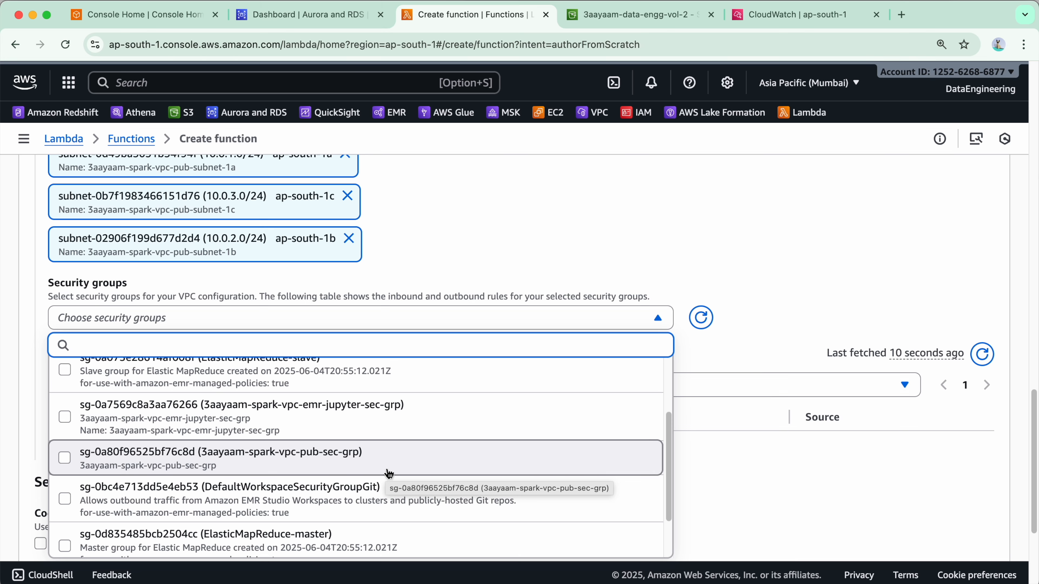
Assign the security group 3aayaam-spark-vpc-pub-sec-grp, create the function and dismiss the getting started dialog
click(390, 464)
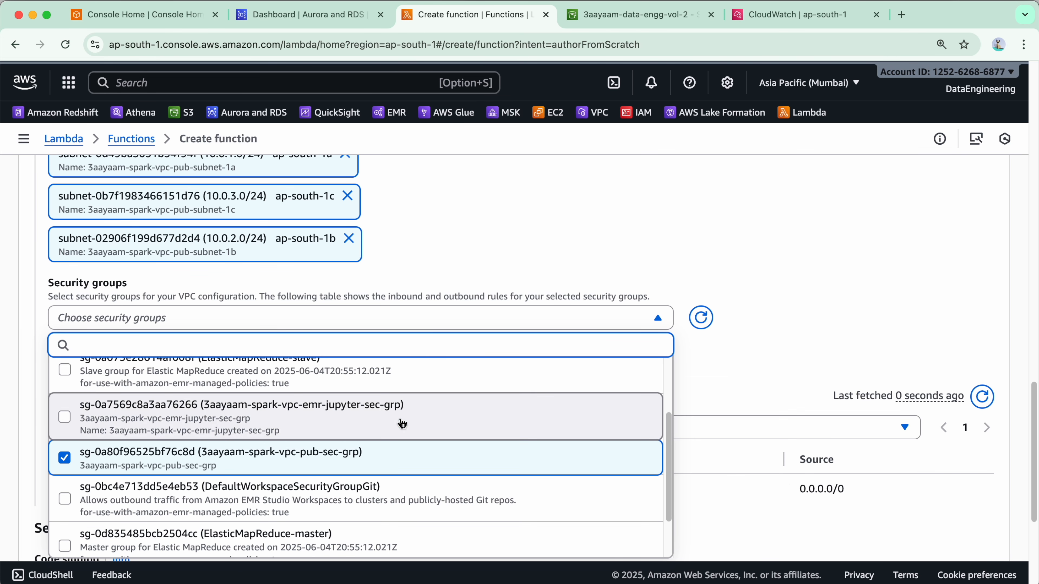
click(784, 263)
scroll(585, 309, down, 5)
click(915, 518)
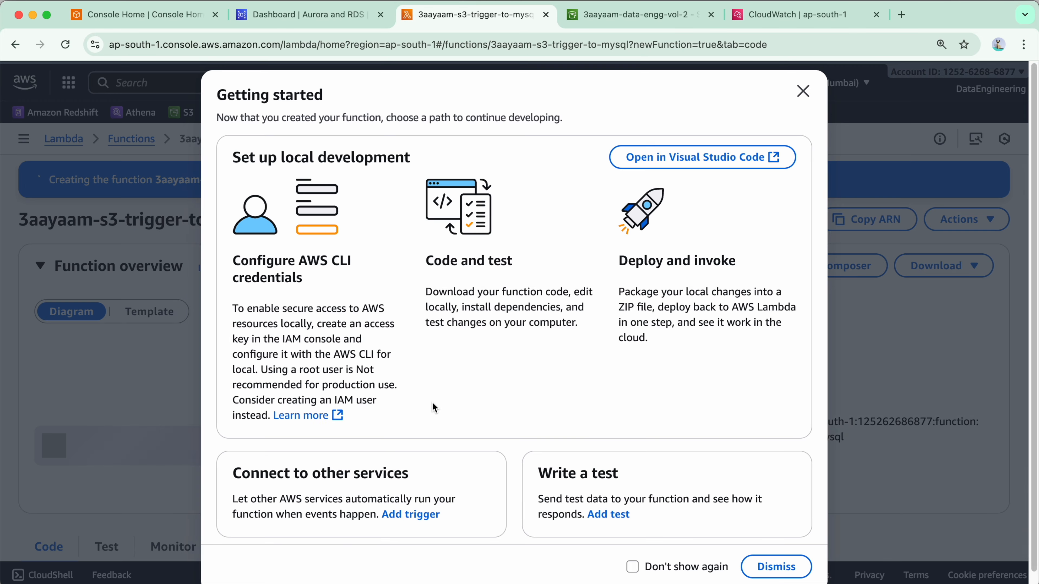
click(797, 91)
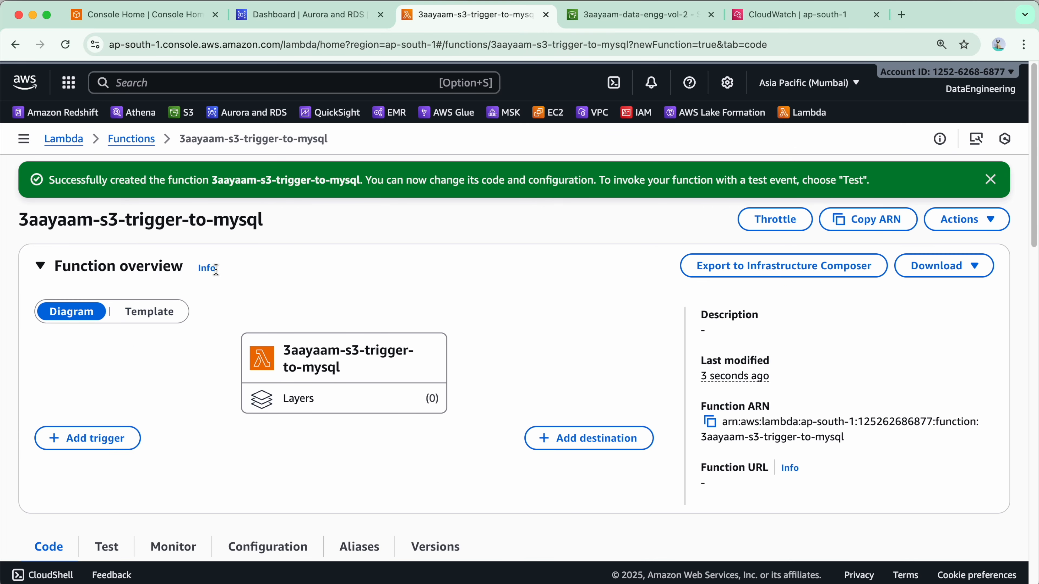
Start adding a trigger to the function 3aayaam-s3-trigger-to-mysql with S3 as its source
scroll(122, 488, down, 13)
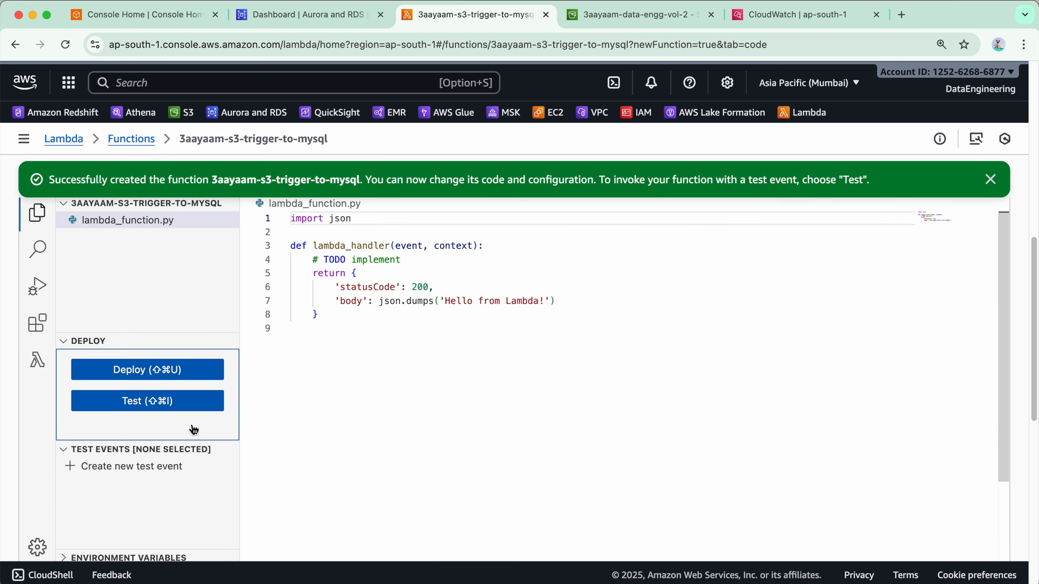
scroll(60, 379, up, 5)
scroll(113, 304, up, 2)
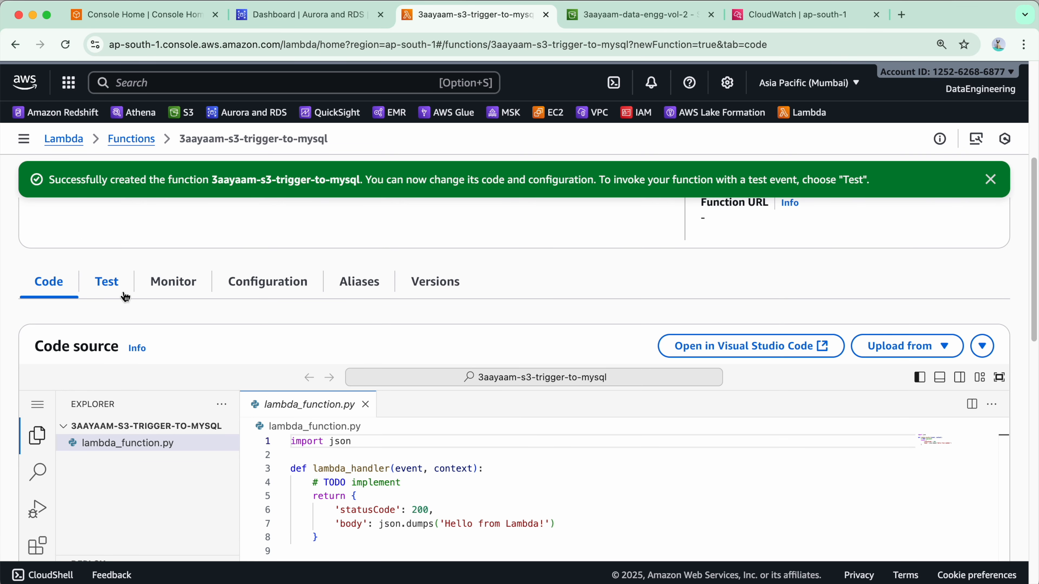
click(248, 285)
scroll(176, 430, up, 7)
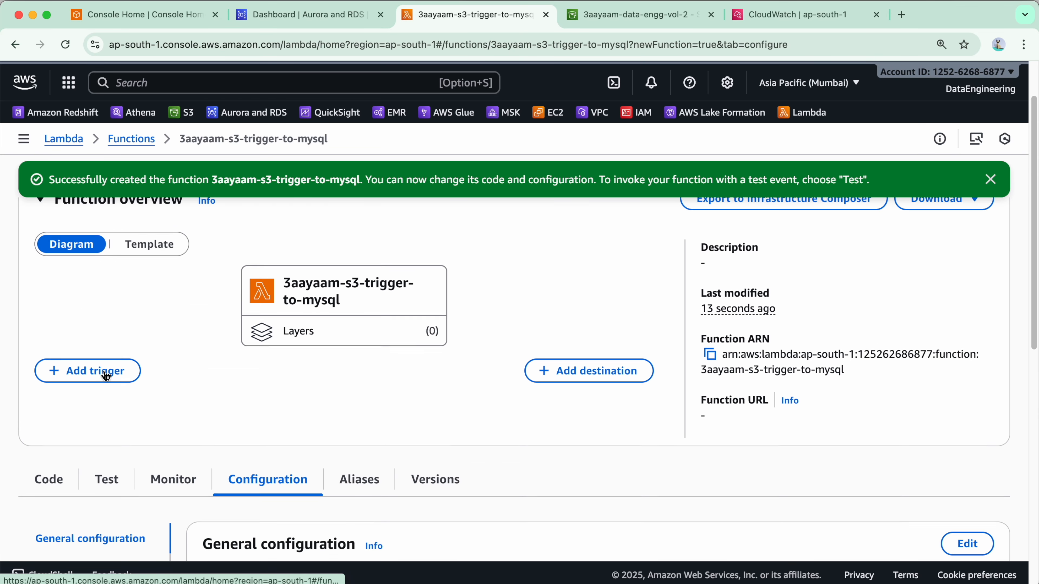
click(111, 454)
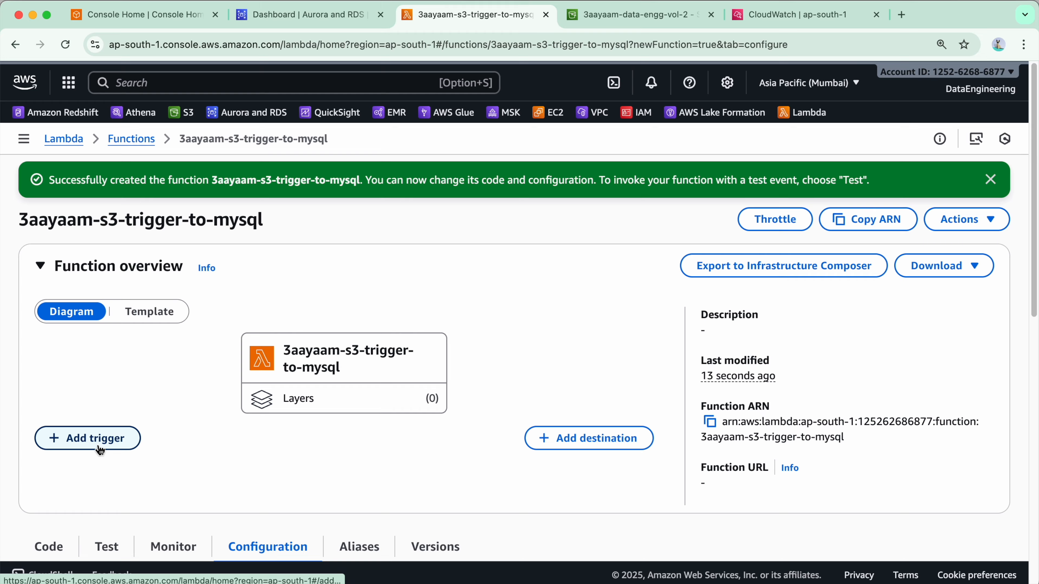
click(311, 252)
text(s3)
click(167, 344)
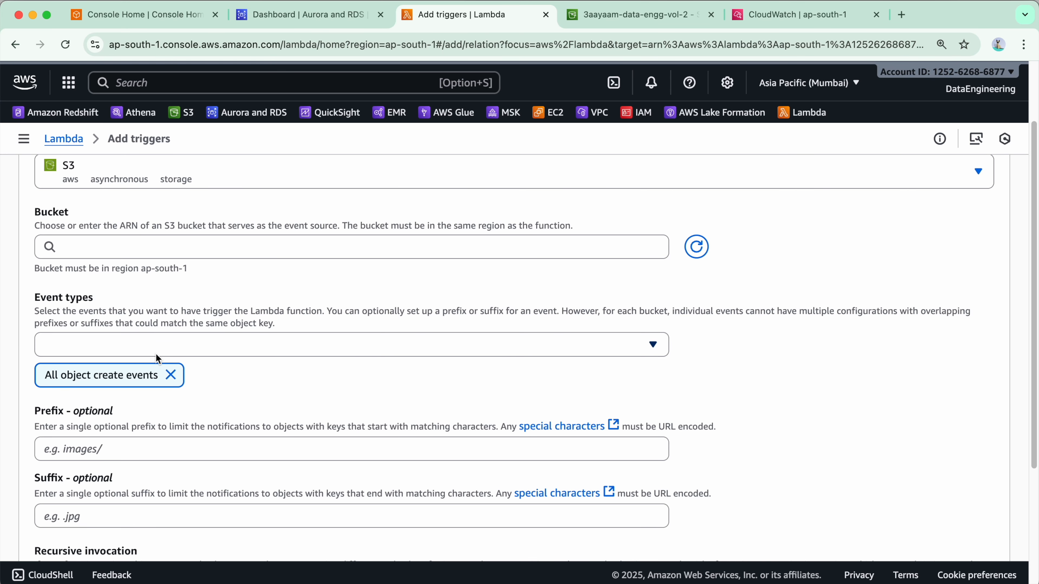
Set the trigger's bucket to 3aayaam-data-engg-vol-2, keeping All object create events as the event type
click(614, 22)
click(331, 238)
text(3aayaam-data-engg-vol-2)
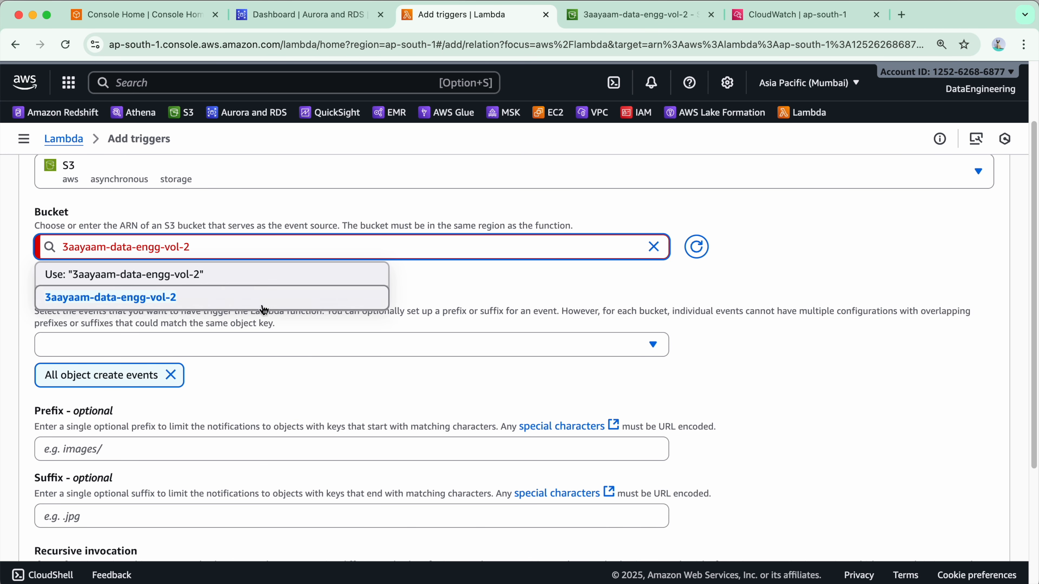
click(263, 305)
click(173, 344)
click(333, 339)
scroll(172, 311, down, 3)
scroll(172, 299, up, 2)
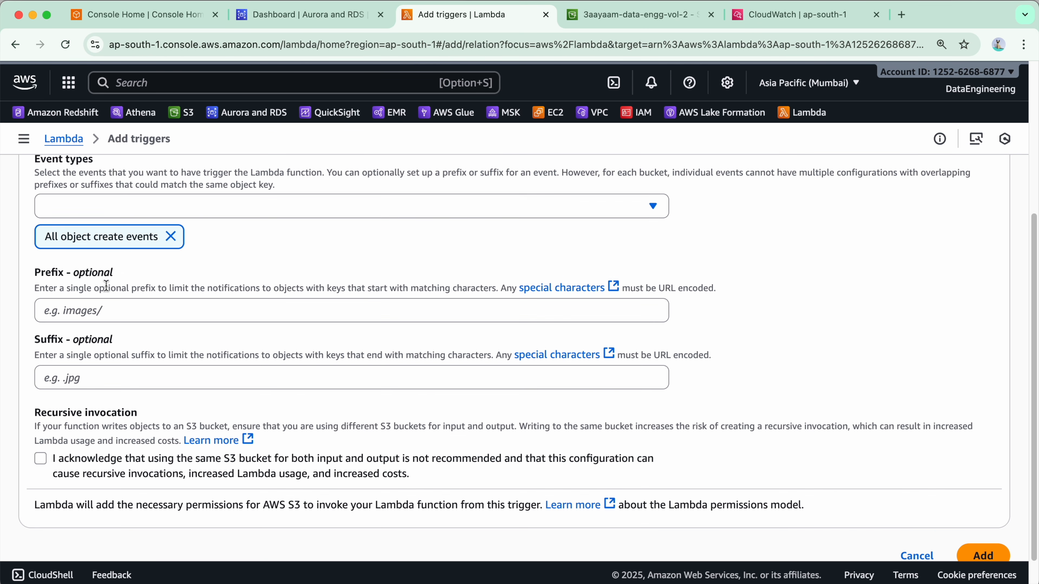
Set the prefix to 3aayaam_Spark/input_files/lambda_input/, acknowledge the recursive invocation notice and try to add the trigger
click(173, 343)
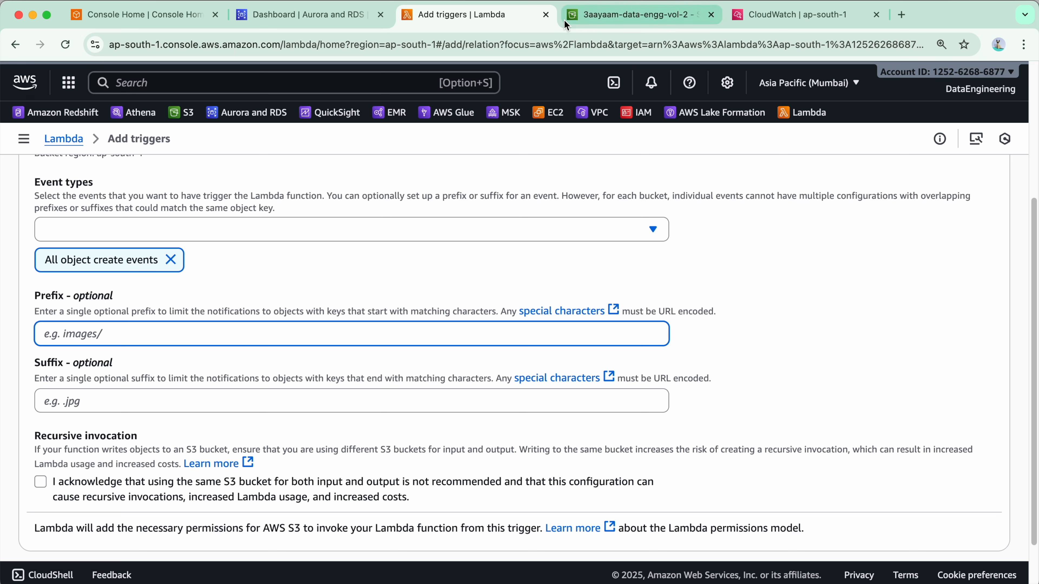
text(3aayaam_Spark/input_files/lambda_input/)
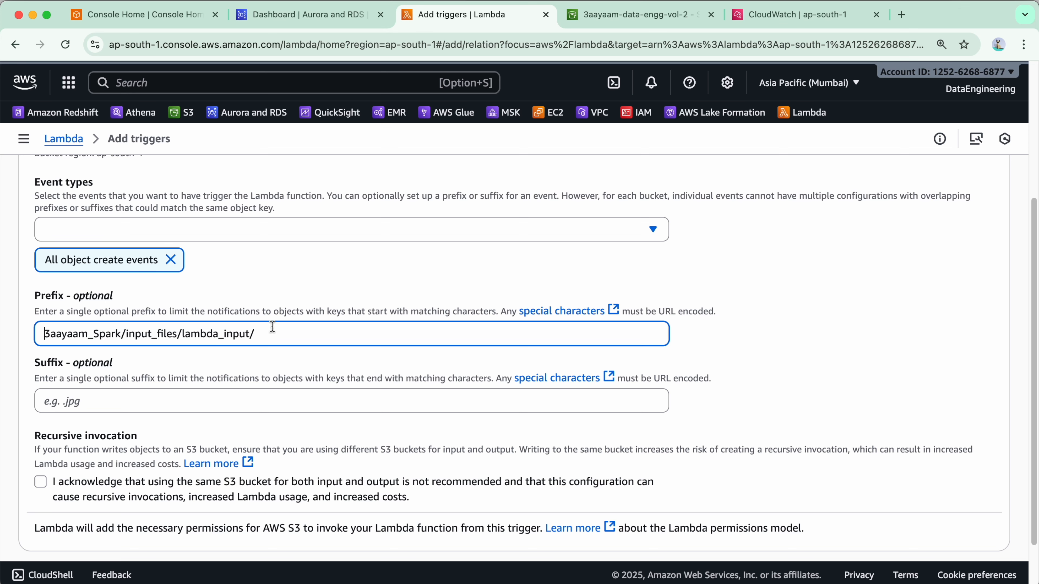
scroll(282, 323, down, 3)
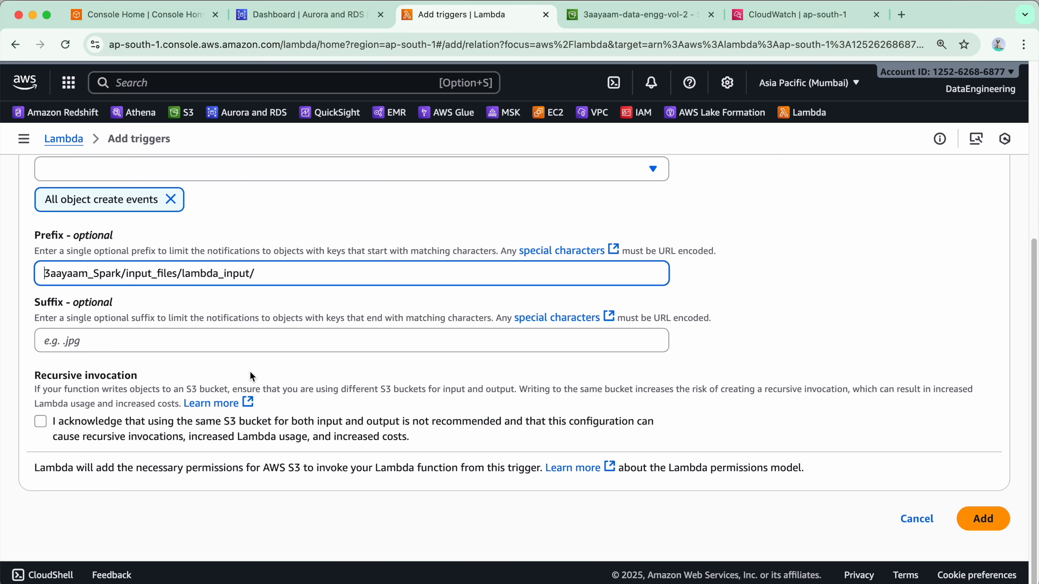
click(42, 423)
click(977, 518)
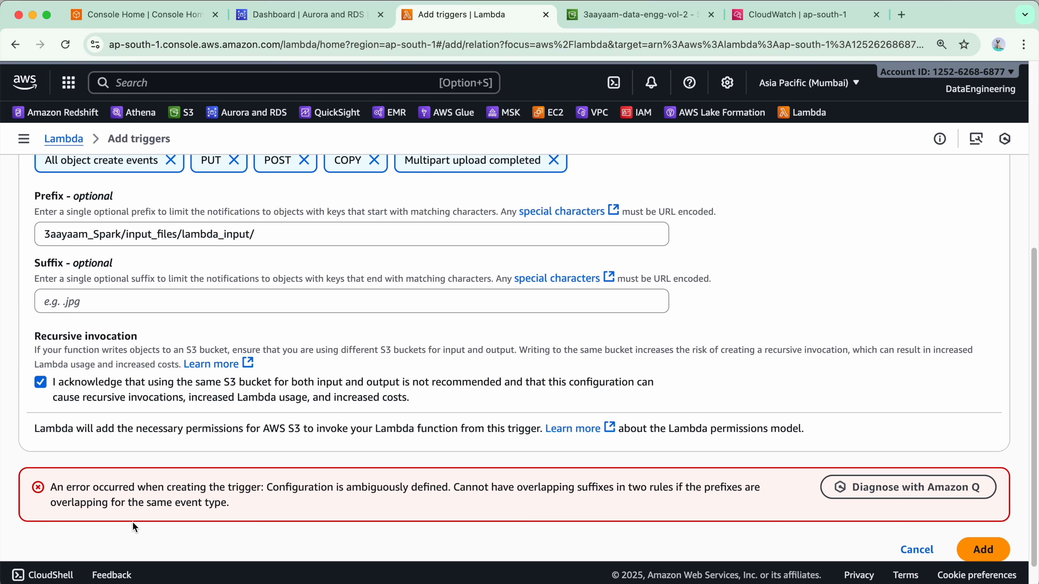
Change the trigger's prefix to 3aayaam_Spark/input_files/lambda_s3_to_mysql/ and add the trigger
scroll(262, 551, up, 4)
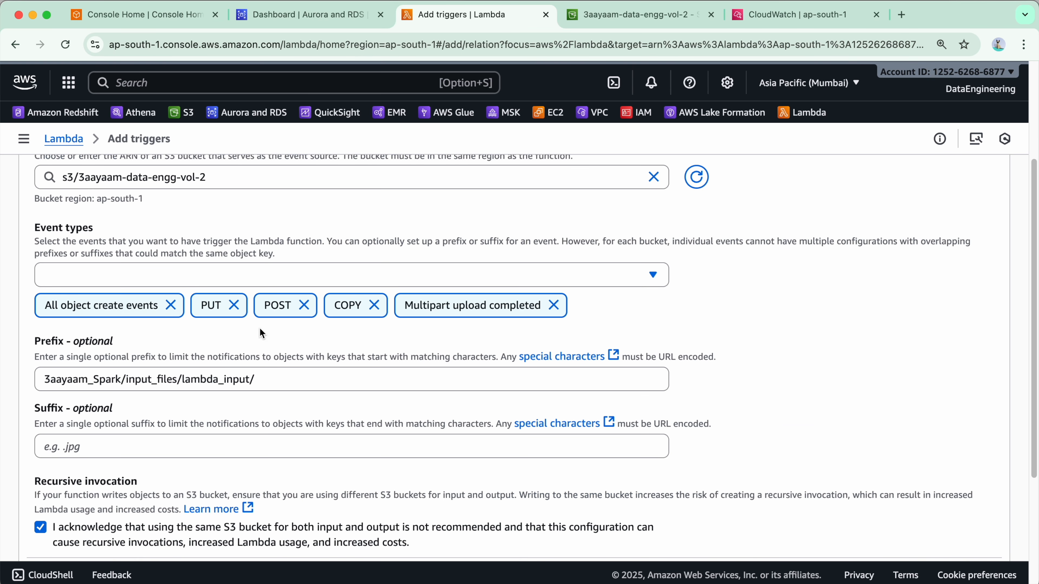
click(281, 379)
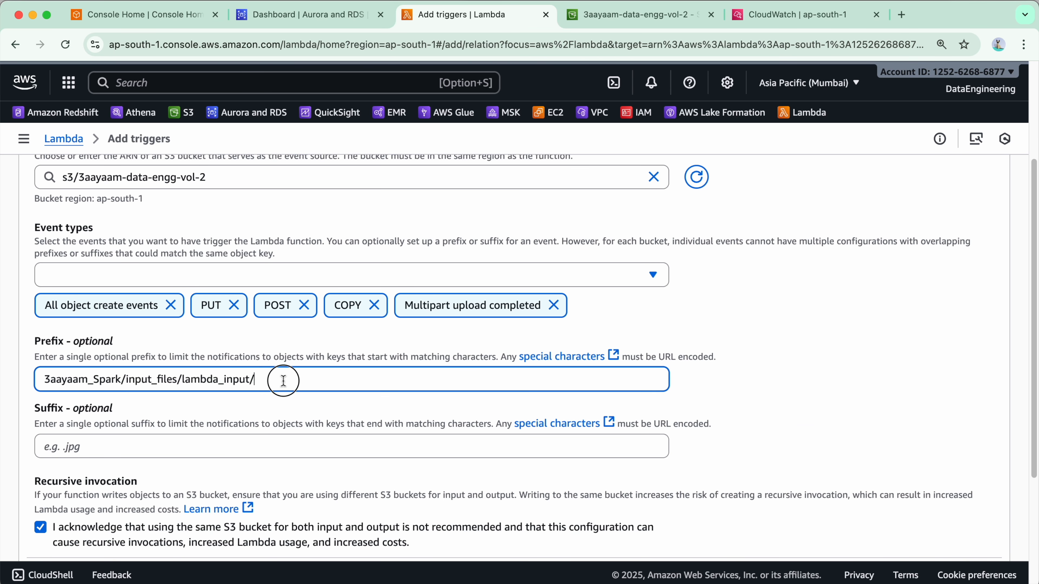
key(super+a)
click(902, 301)
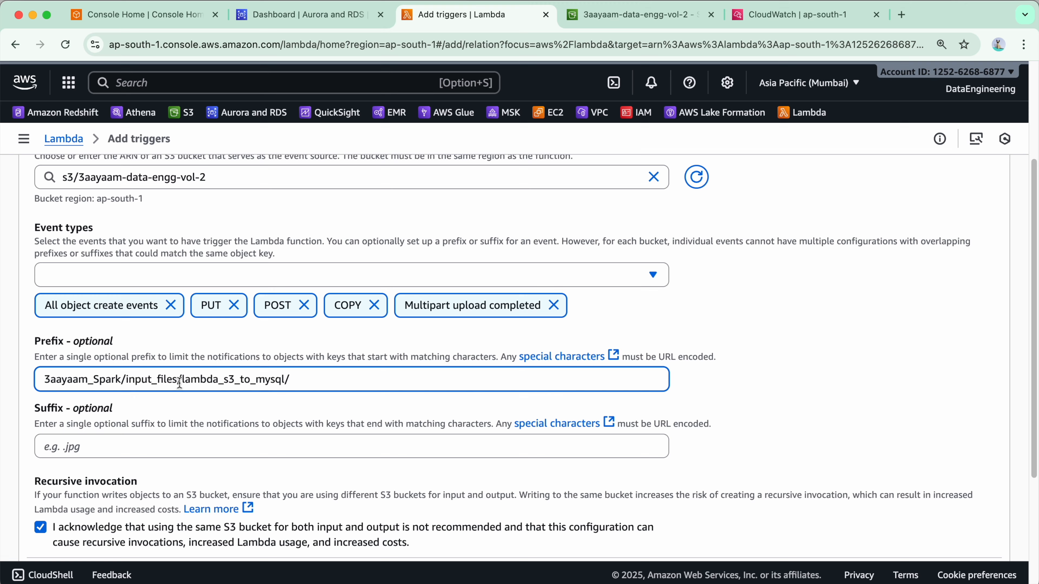
drag(183, 380, 386, 380)
scroll(386, 380, down, 5)
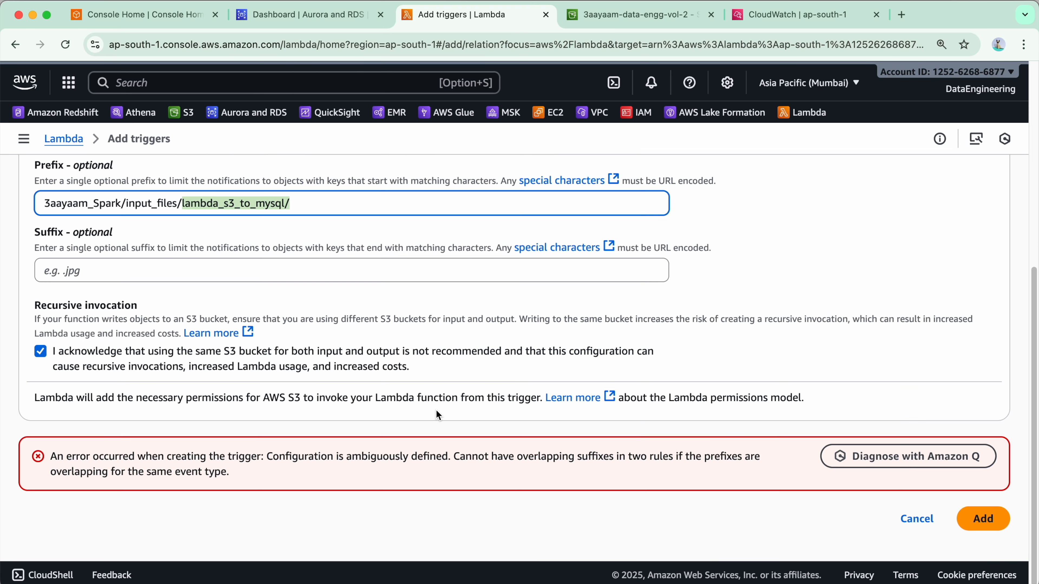
click(985, 519)
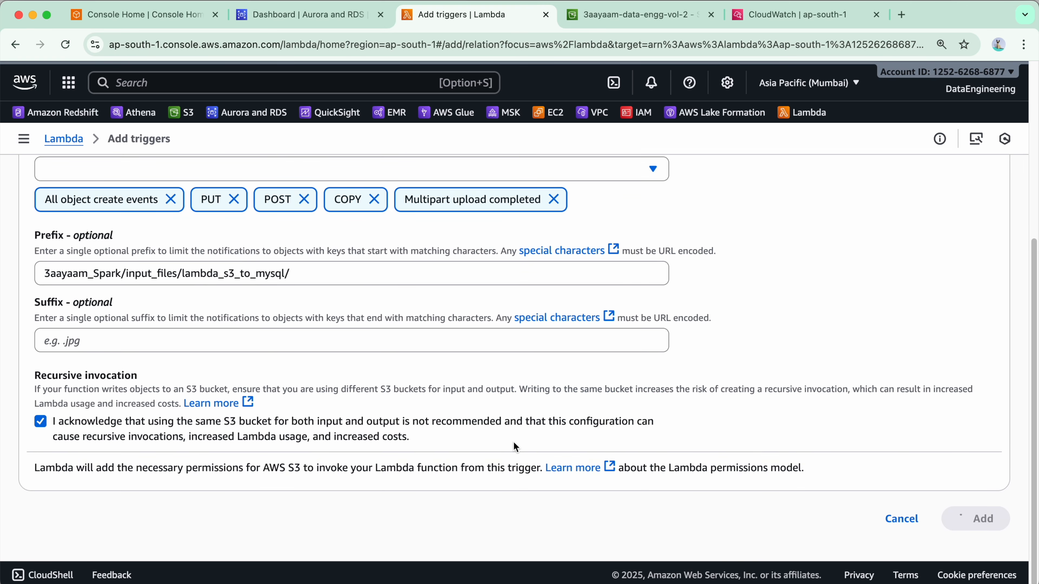
Set the minutes value of the function's timeout to 5 in the general configuration and save it
scroll(250, 413, down, 5)
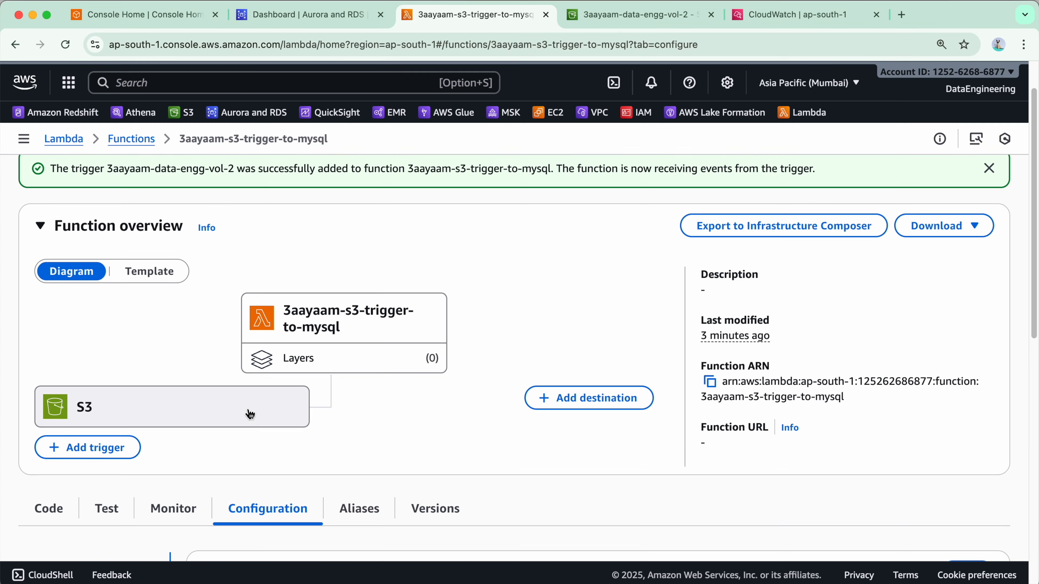
scroll(340, 382, down, 5)
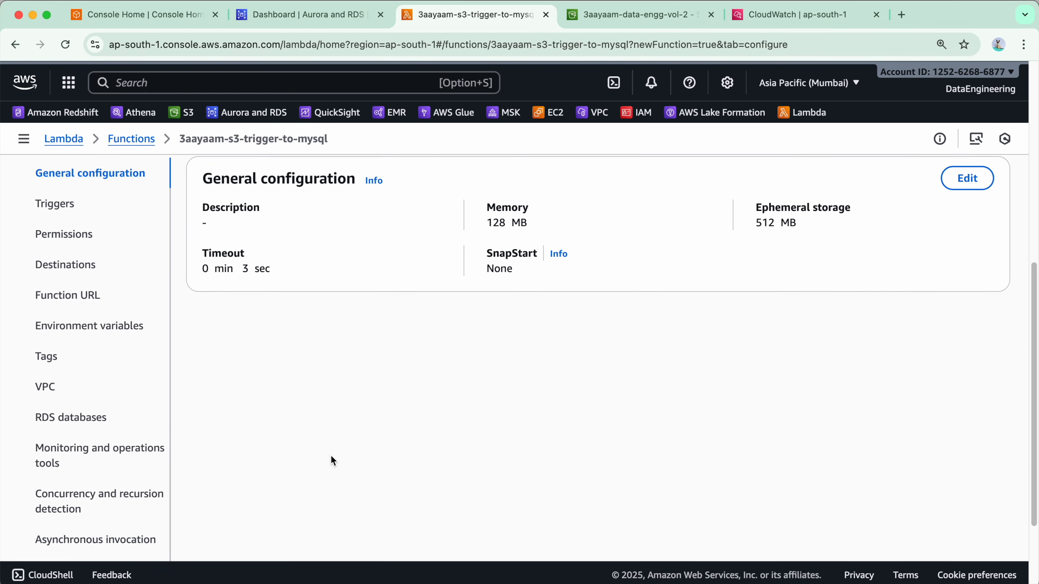
scroll(332, 459, up, 2)
scroll(348, 325, down, 2)
scroll(377, 345, down, 1)
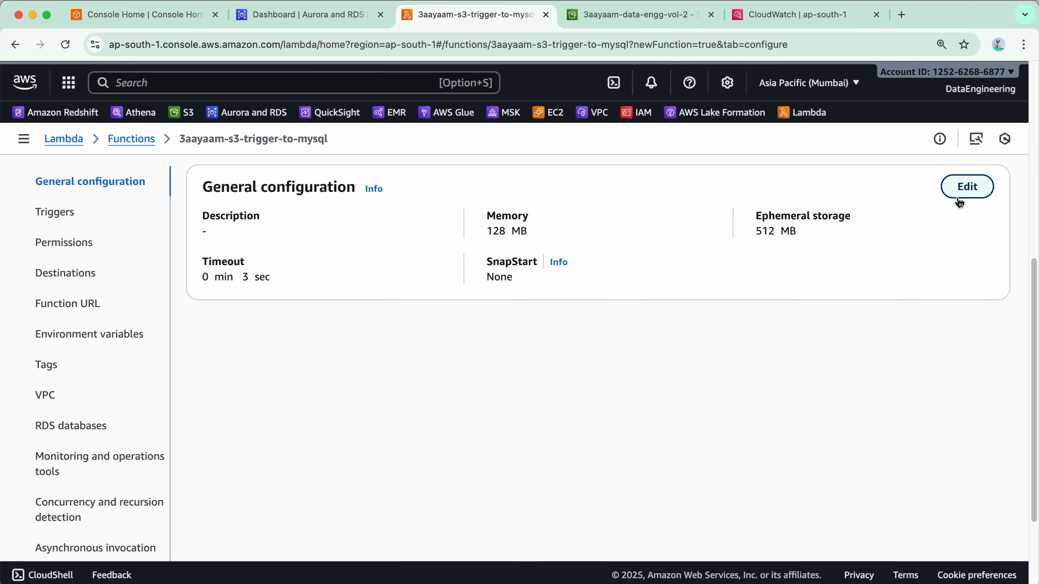
click(963, 193)
scroll(204, 356, down, 5)
click(61, 337)
key(BackSpace)
text(5)
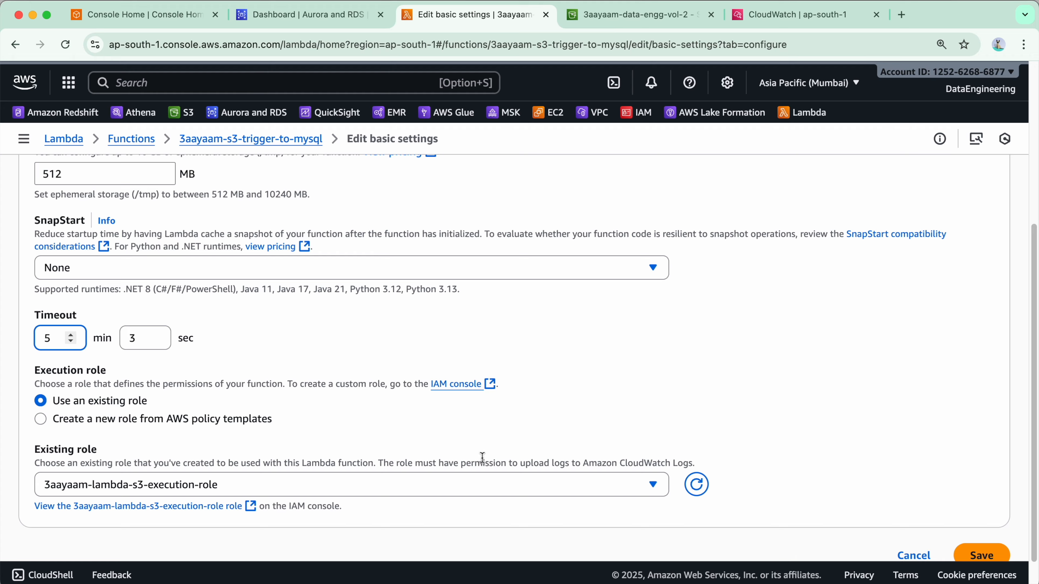
click(981, 555)
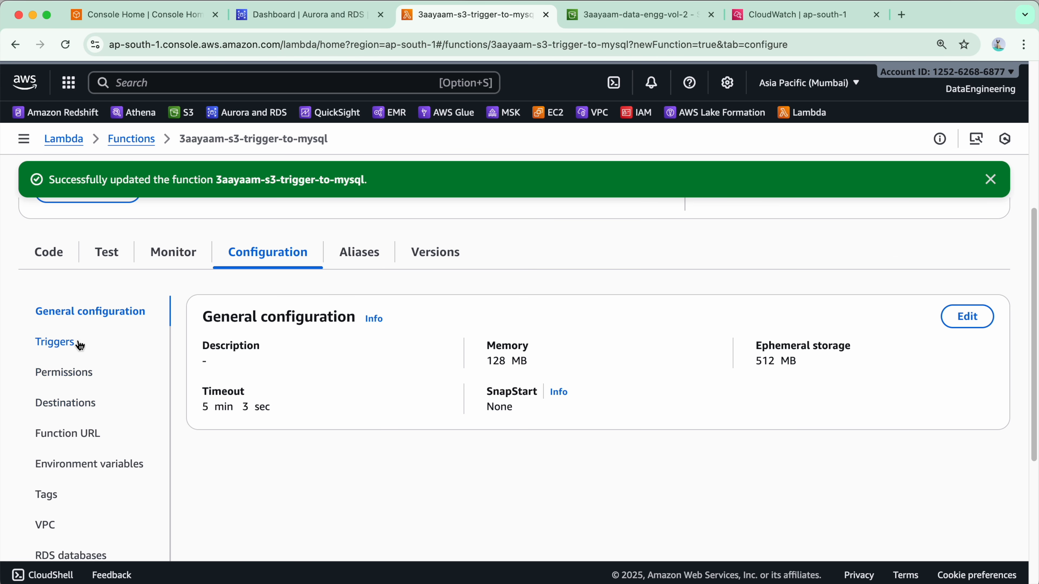
Examine the details of the function's S3 trigger, in particular its prefix
click(77, 341)
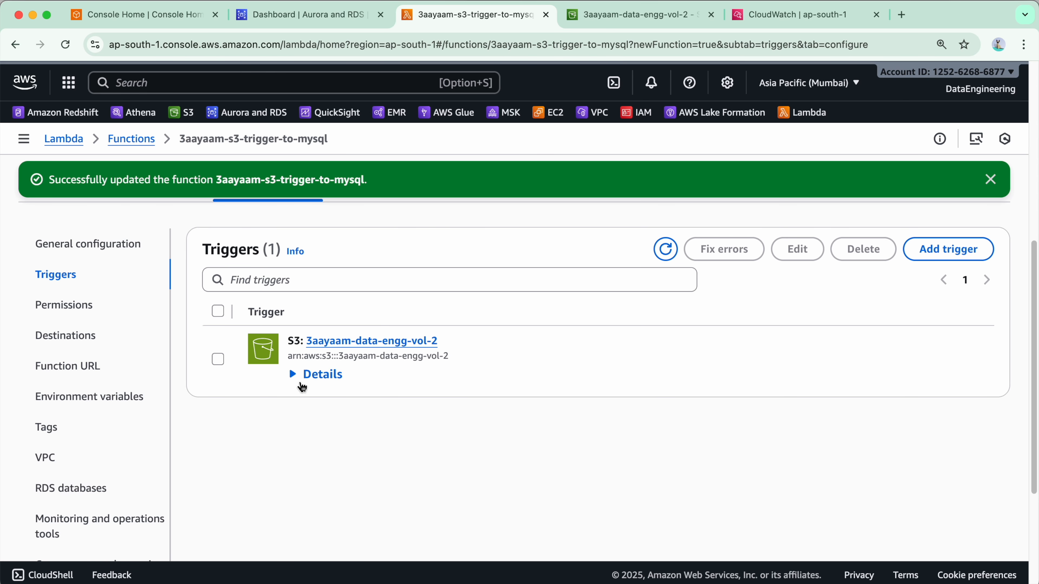
click(303, 376)
scroll(317, 363, down, 3)
drag(322, 363, 422, 366)
click(634, 367)
drag(322, 364, 602, 368)
click(664, 380)
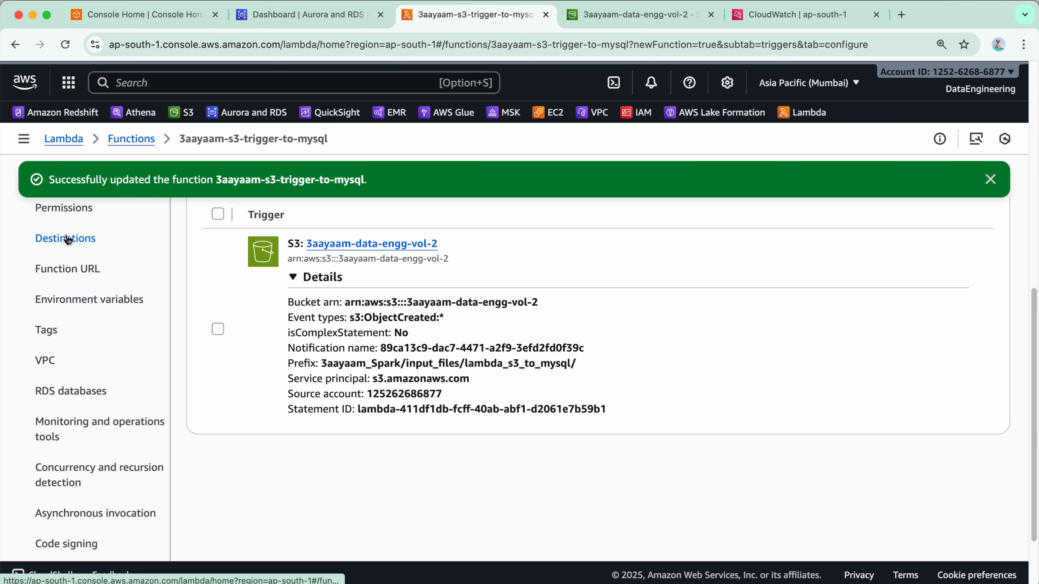
Add the environment variable DB_FLAG with the value Y to the function
click(111, 305)
scroll(389, 382, up, 2)
click(614, 376)
text(DB_FLAG)
click(474, 307)
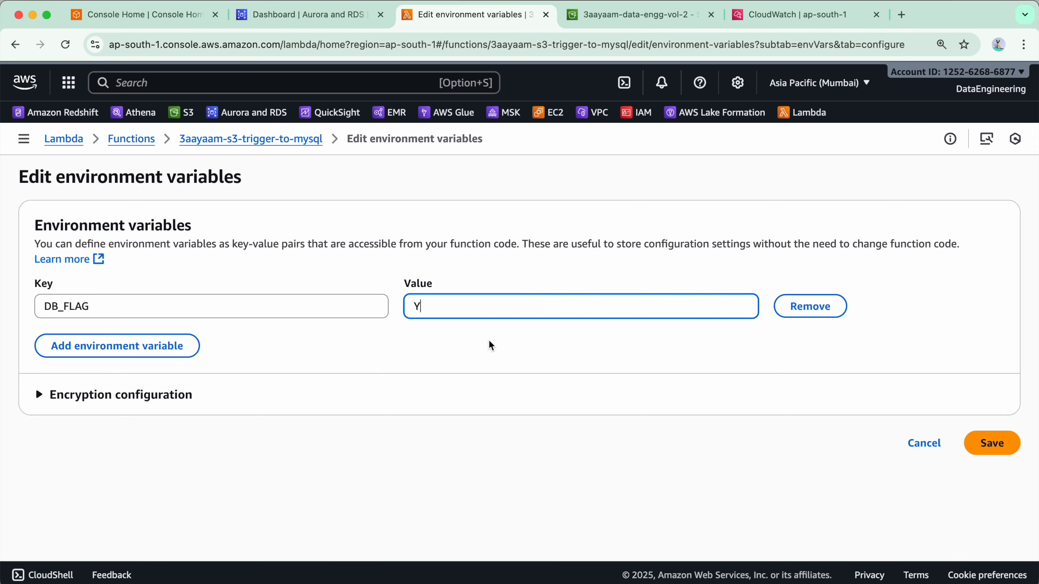
Add the environment variables DBHOST, DBUSER, DBPWD and DBNAME, set DBHOST to host, and save them
click(97, 345)
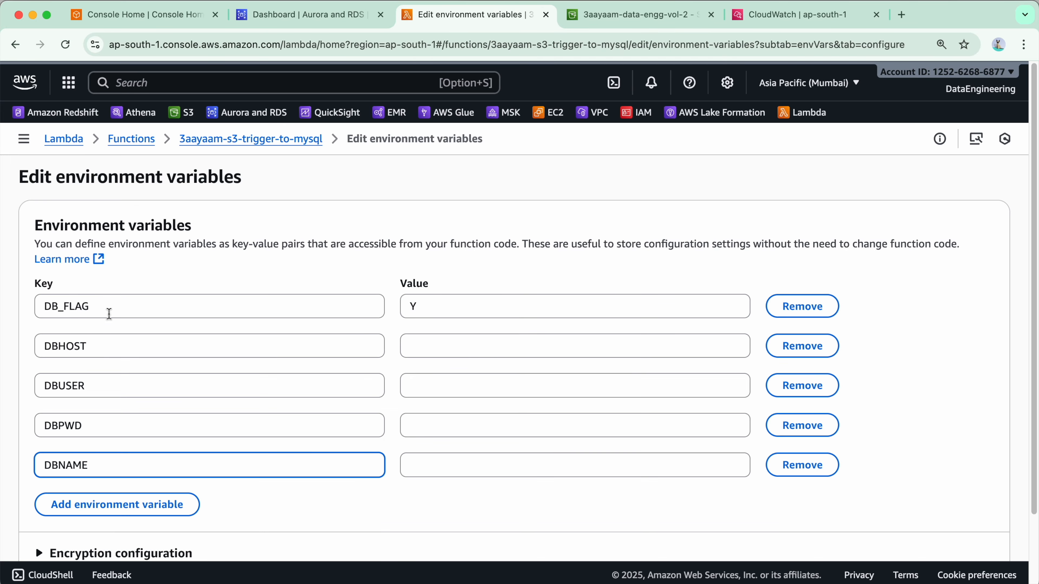
click(111, 308)
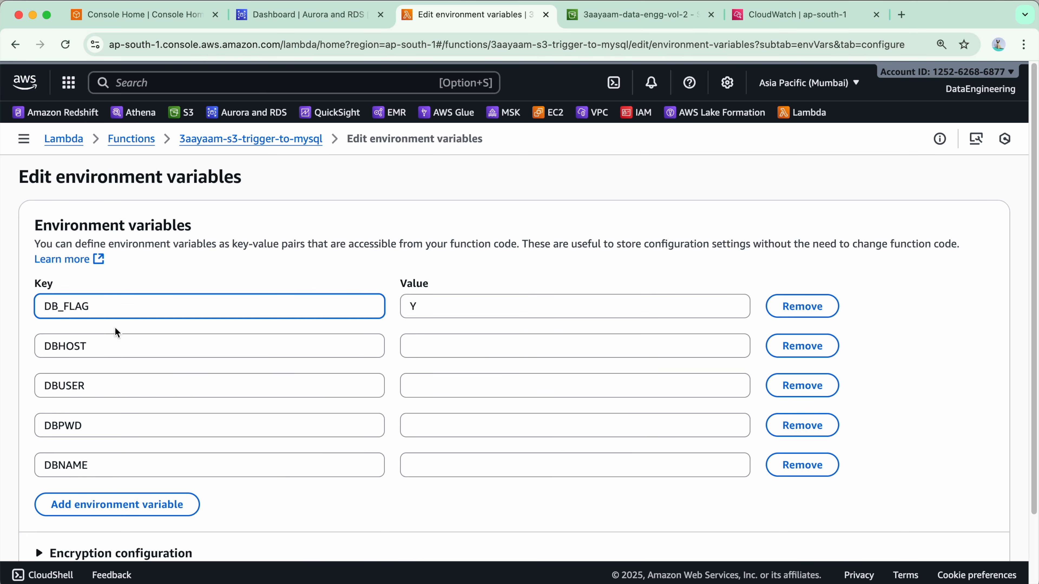
click(405, 351)
text(host)
key(Tab)
key(Tab)
key(Tab)
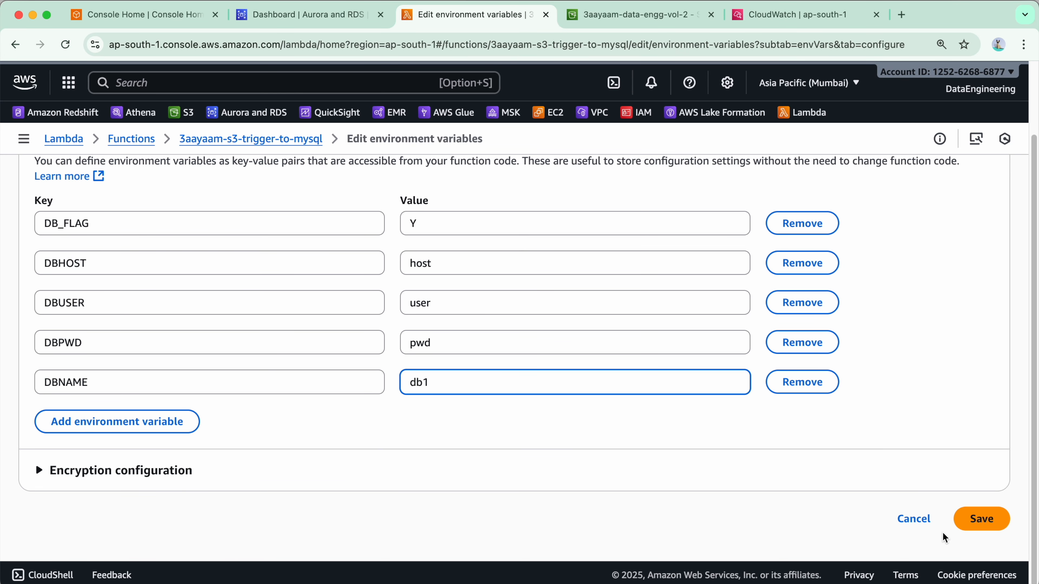
click(978, 519)
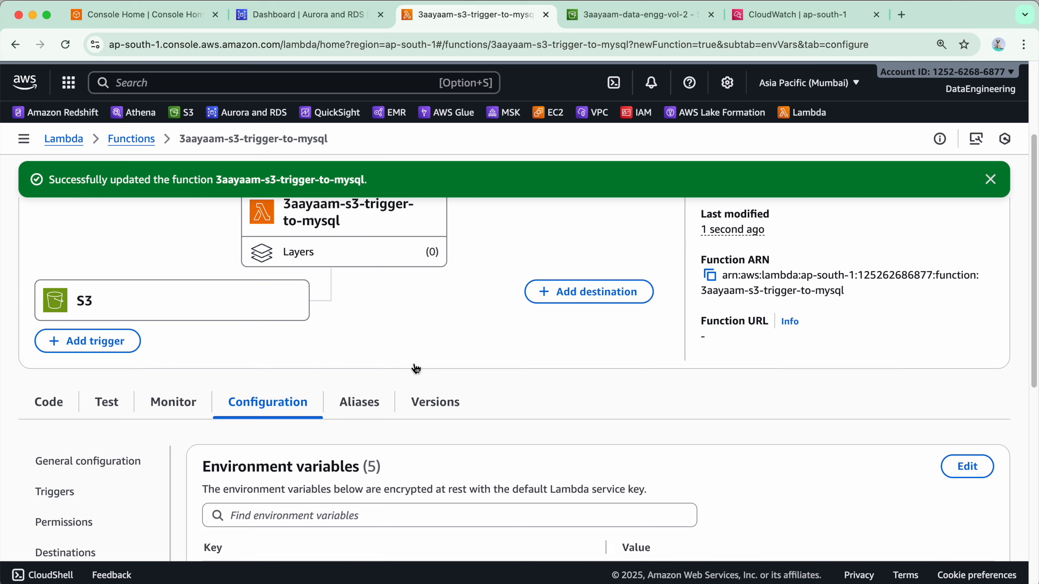
Review the function's VPC configuration, including its subnets, security group and inbound rules
scroll(413, 372, down, 5)
click(141, 418)
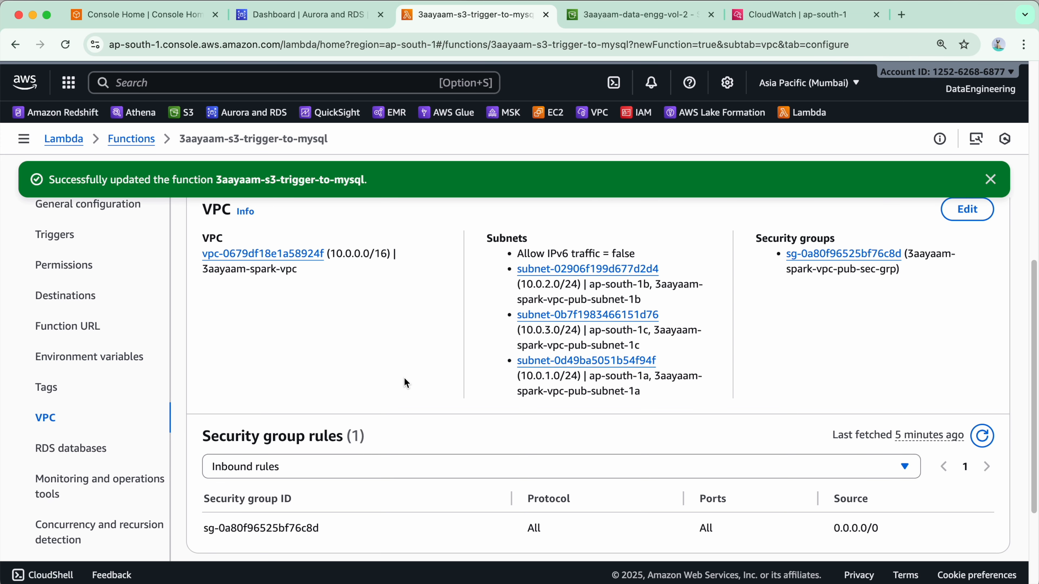
scroll(372, 397, down, 3)
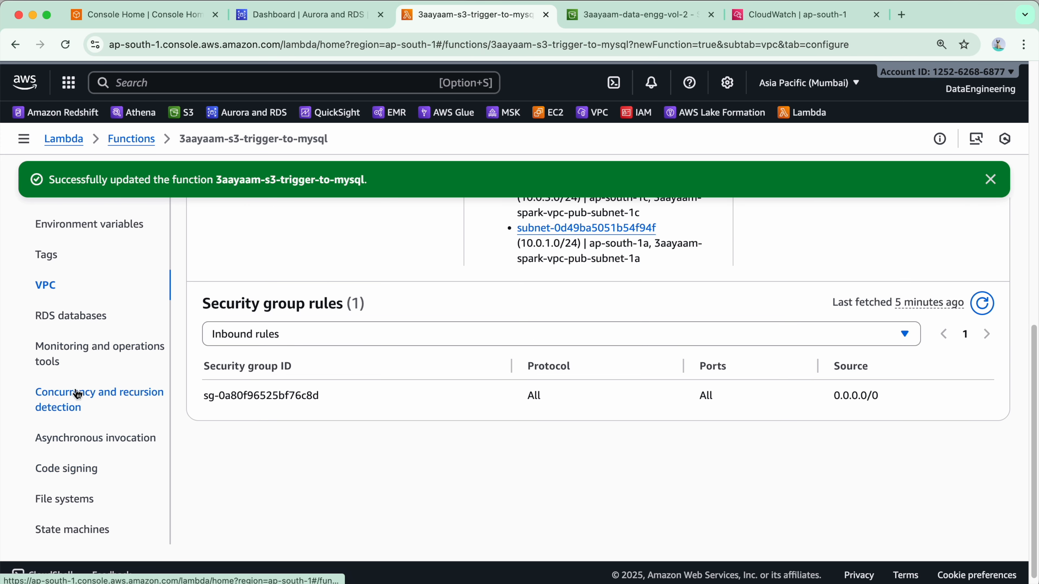
scroll(93, 494, down, 1)
scroll(164, 452, up, 10)
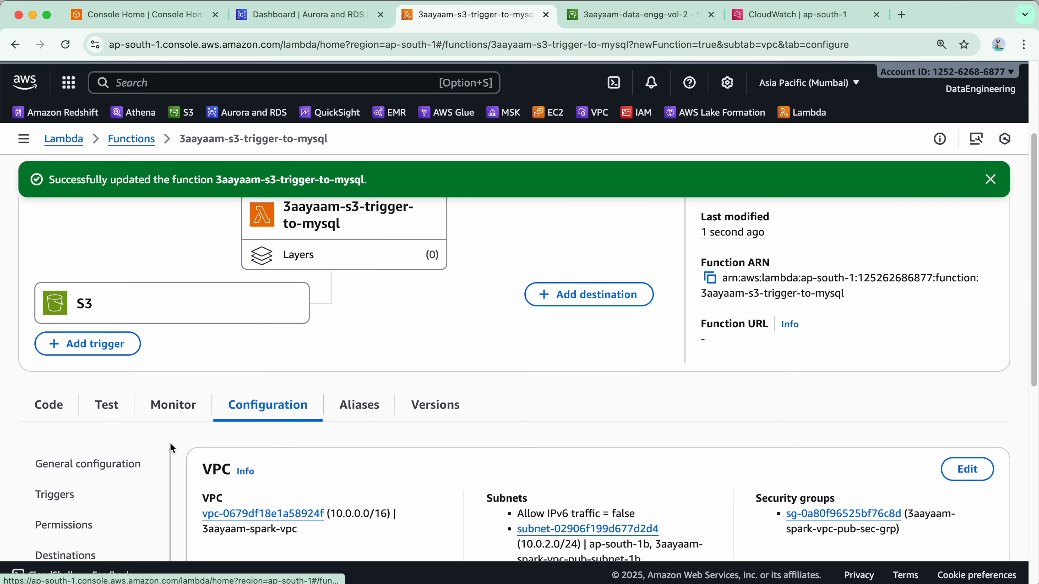
Show the function's code source and start uploading its code from an Amazon S3 location
scroll(182, 409, down, 1)
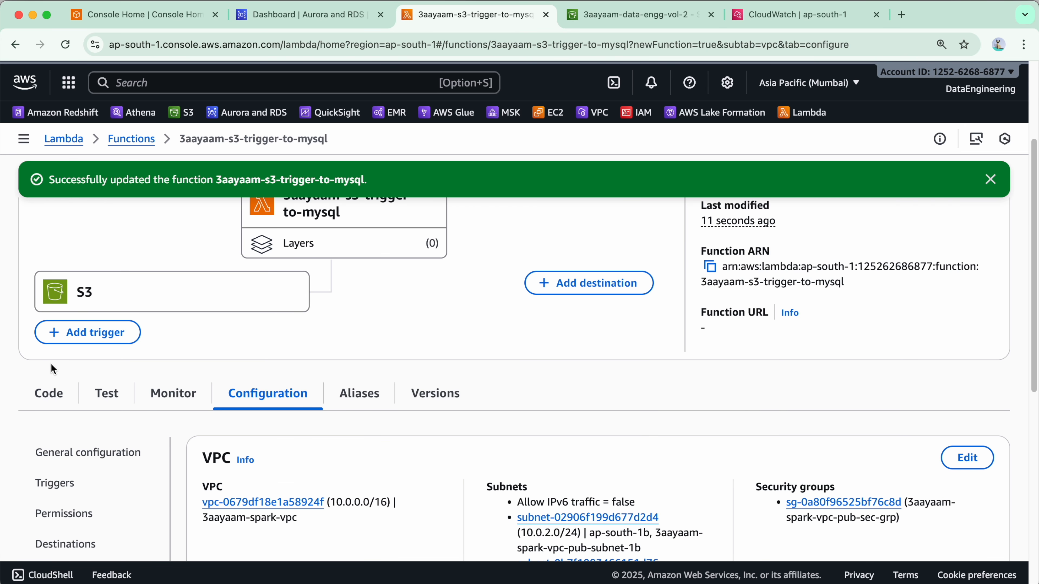
click(66, 403)
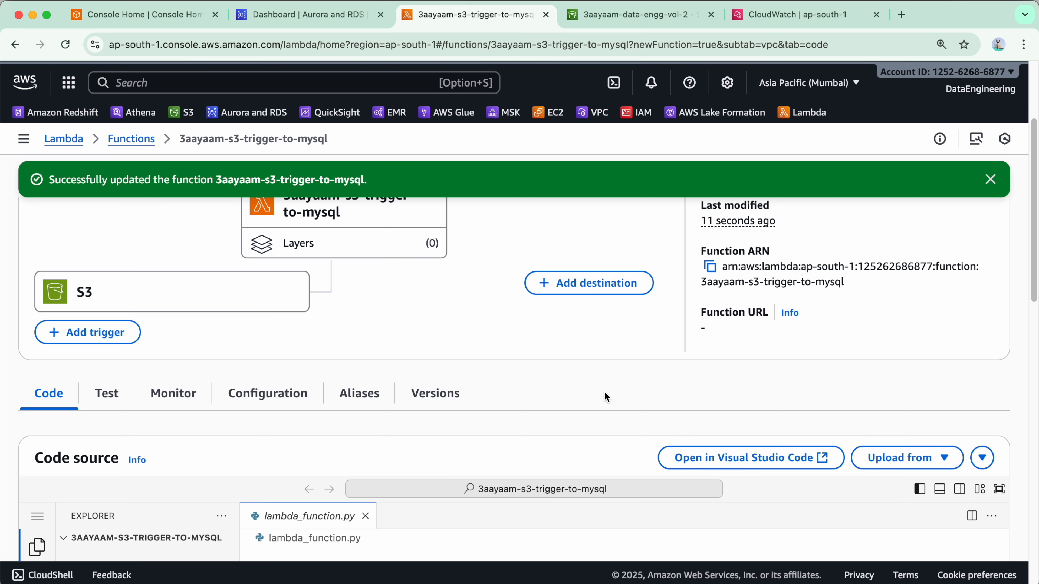
scroll(603, 392, down, 4)
scroll(604, 391, down, 2)
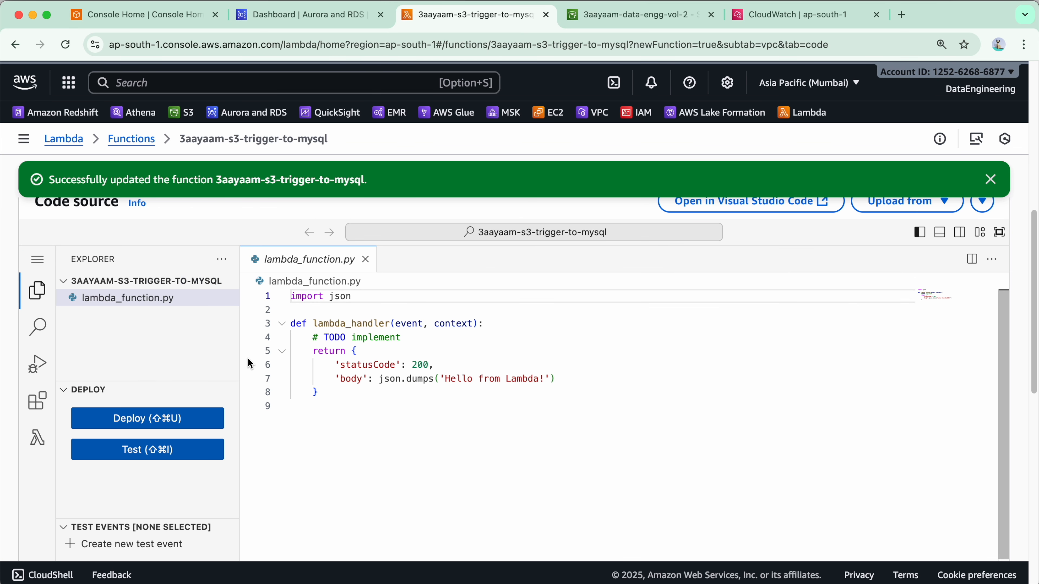
scroll(819, 463, up, 1)
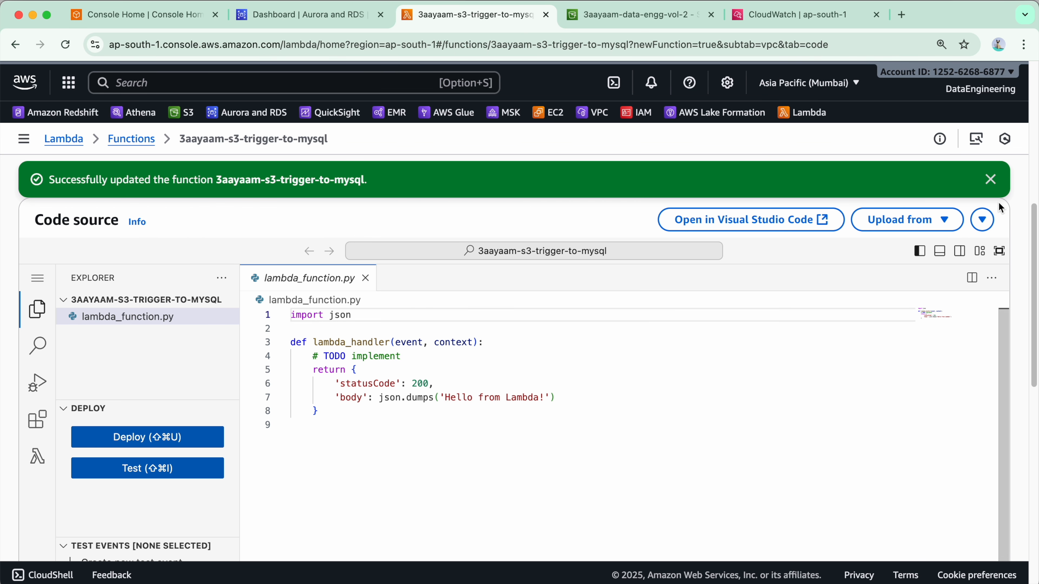
click(993, 182)
click(926, 225)
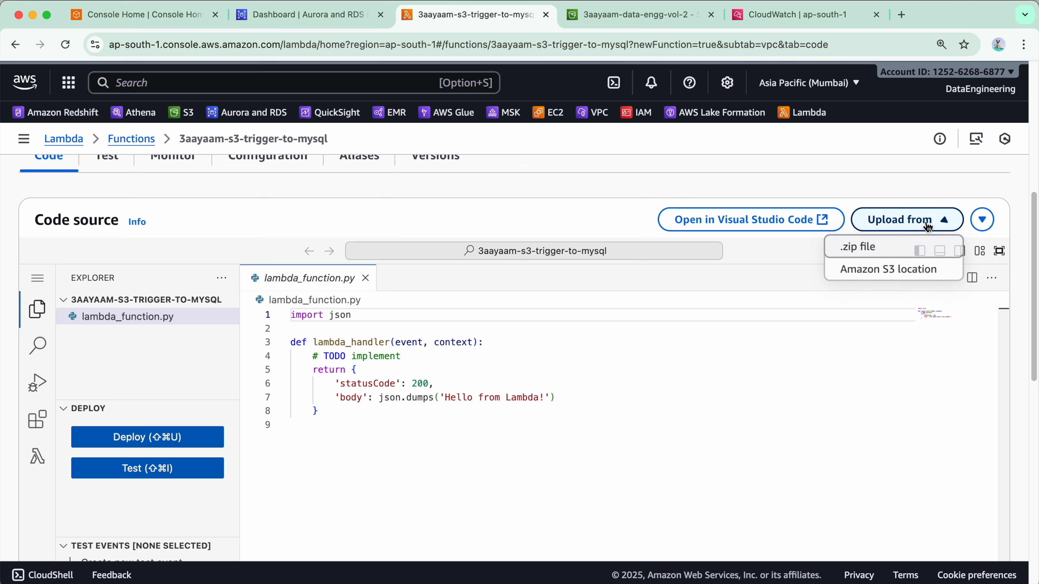
click(896, 270)
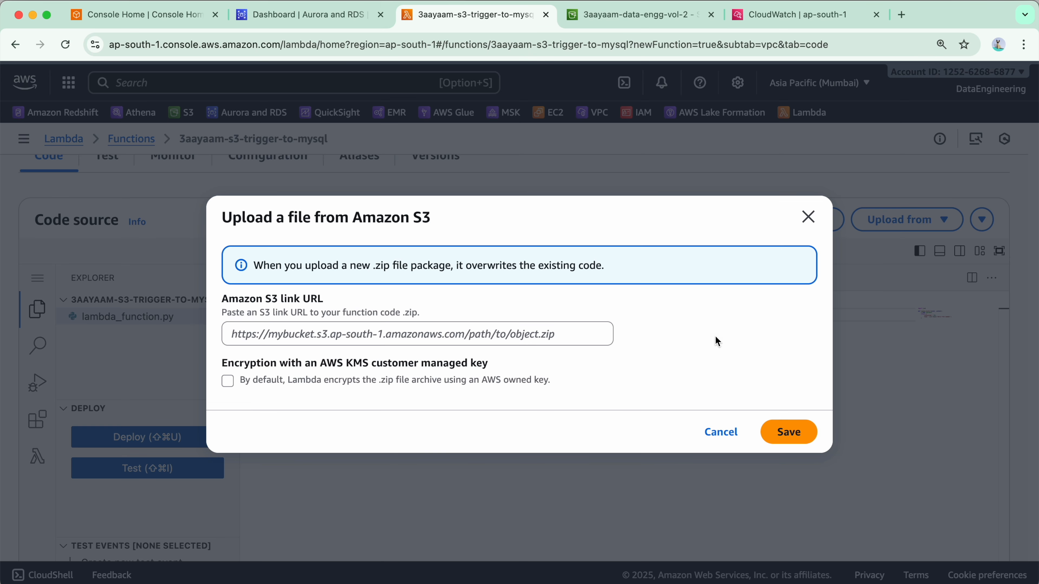
click(564, 339)
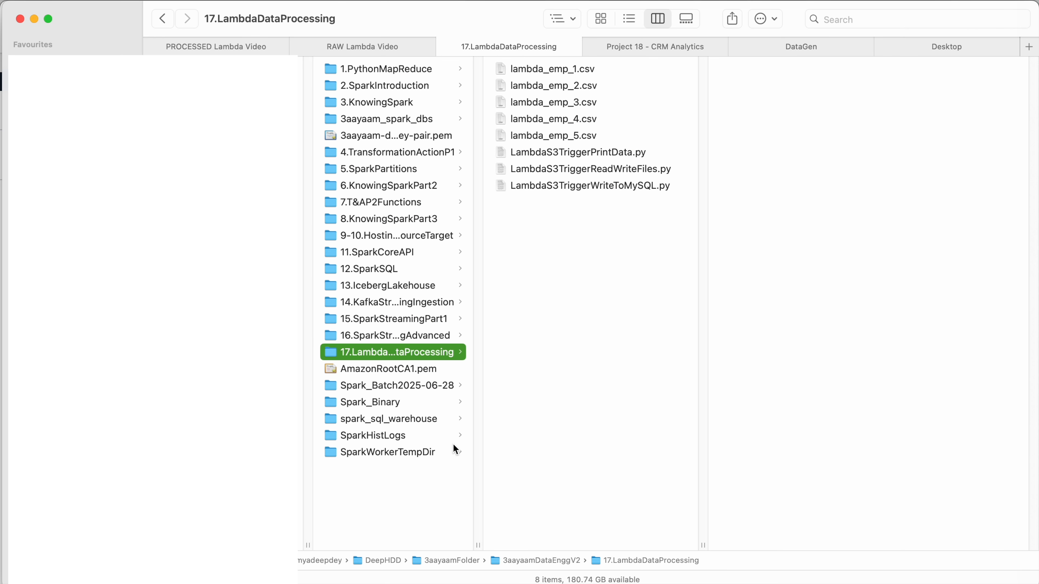
Locate LambdaS3TriggerWriteToMySQL.py in Finder, then list the files of its 17.LambdaDataProcessing folder in the terminal with ls -lhrt
click(549, 187)
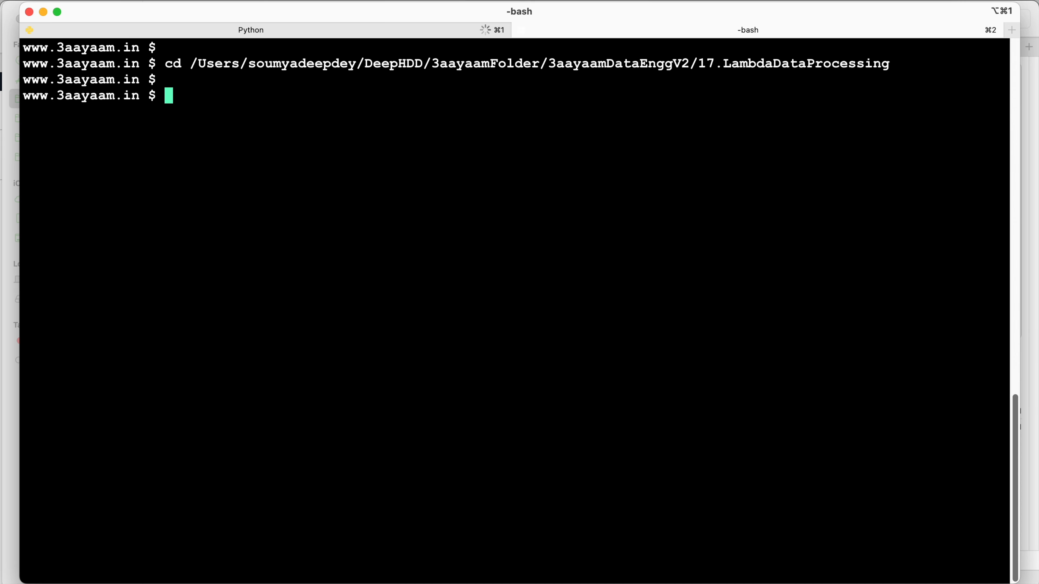
text(ls -lhrt)
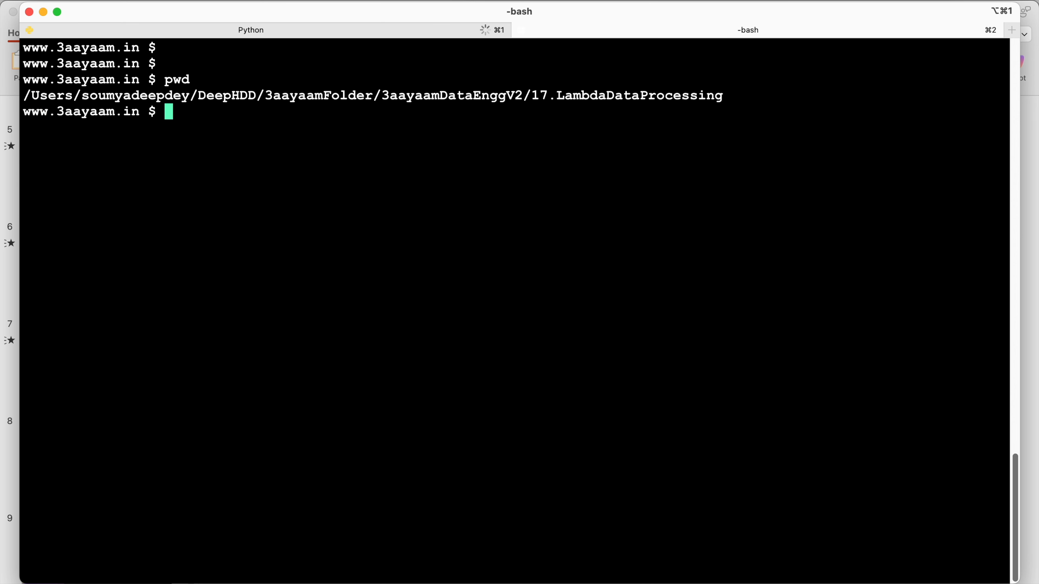
key(Return)
text(ls -lhrt)
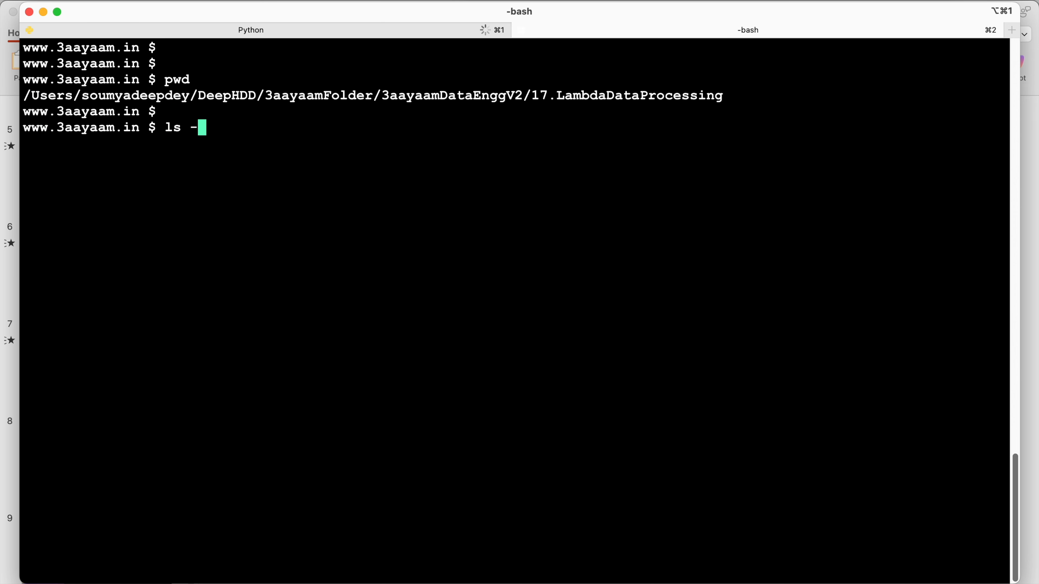
key(Return)
key(Return)
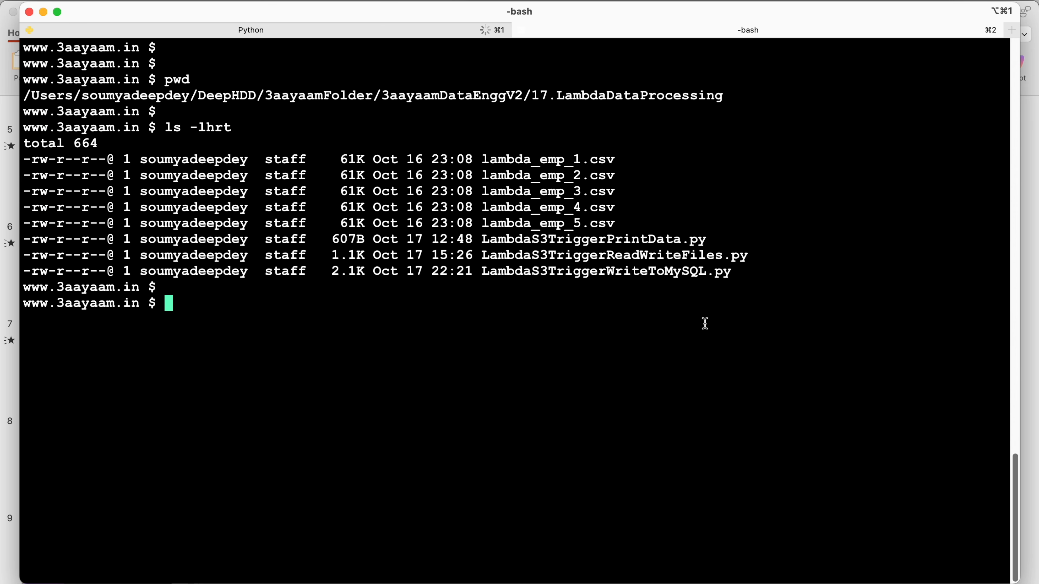
Compress LambdaS3TriggerWriteToMySQL.py into LambdaS3TriggerWriteToMySQL.zip with the zip command
double_click(531, 272)
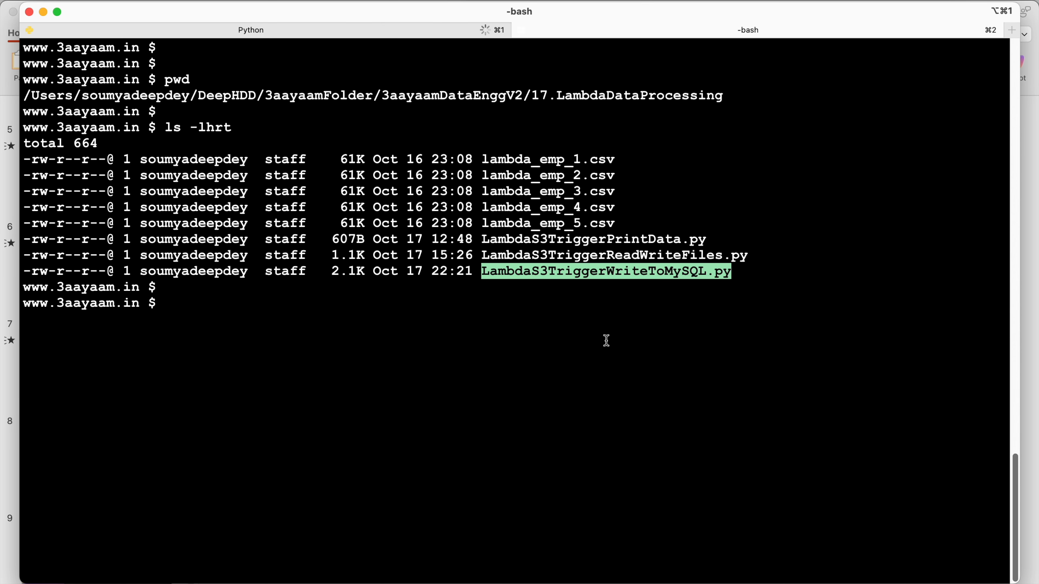
click(628, 344)
drag(482, 271, 706, 271)
key(super+c)
text(zip)
key(super+v)
text(.zip)
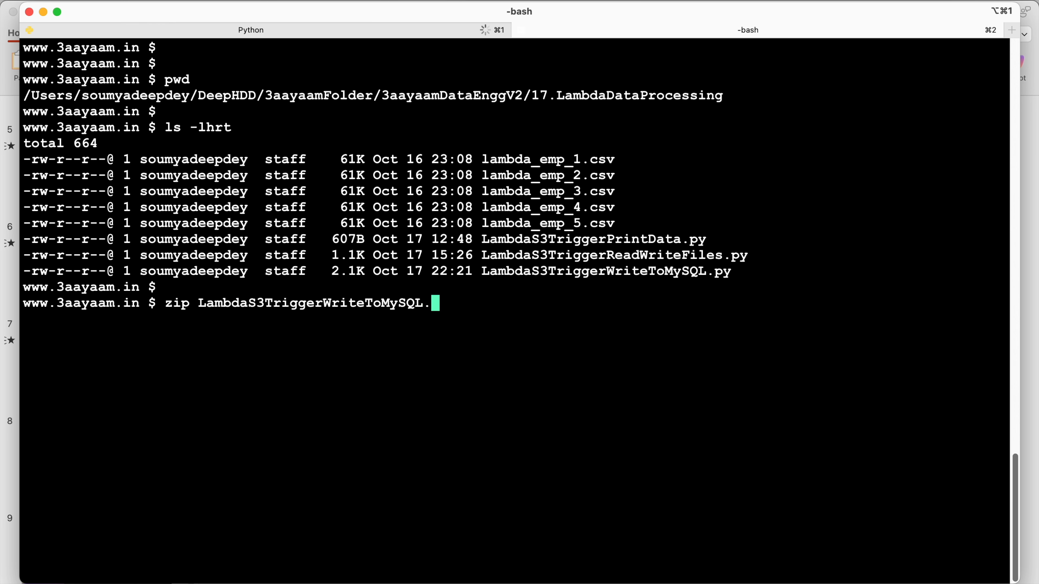
double_click(603, 272)
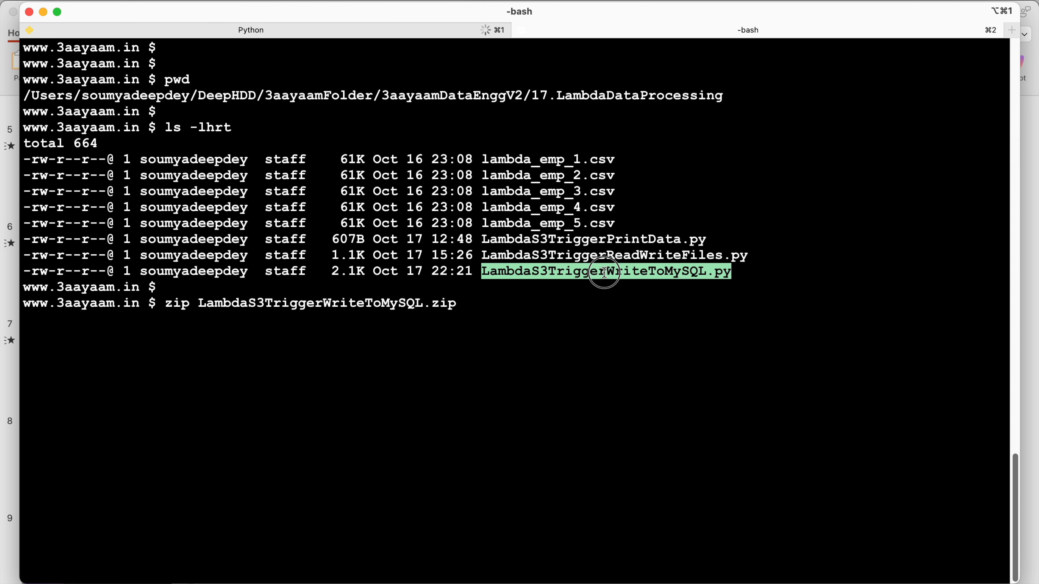
text(LambdaS3TriggerWriteToMySQL.py)
key(Return)
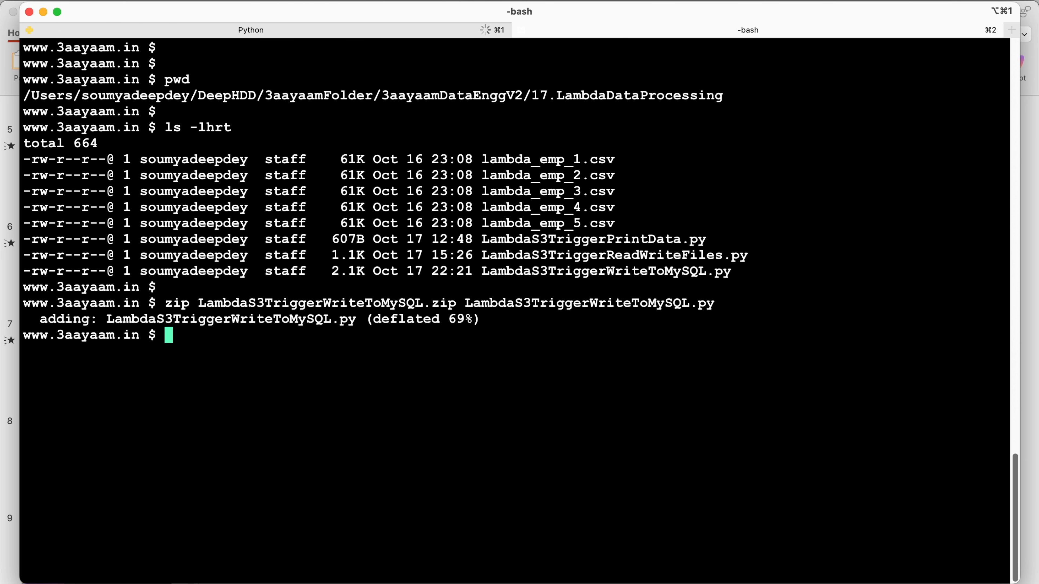
key(Return)
Check the compression output and list the folder again with ls -lhrt to look for the new zip file
drag(375, 320, 483, 319)
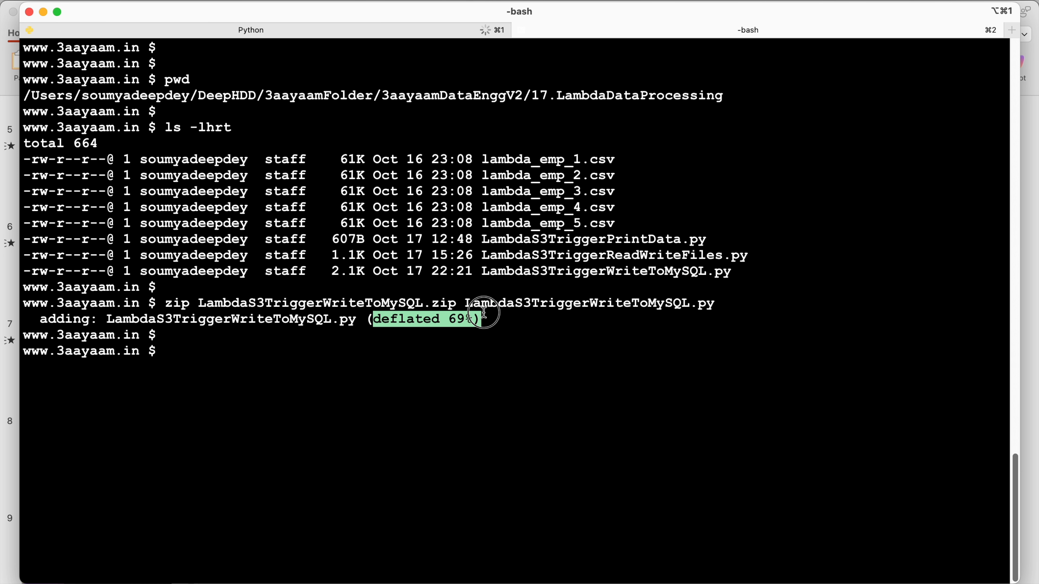
click(549, 386)
text(ls -lhjrt)
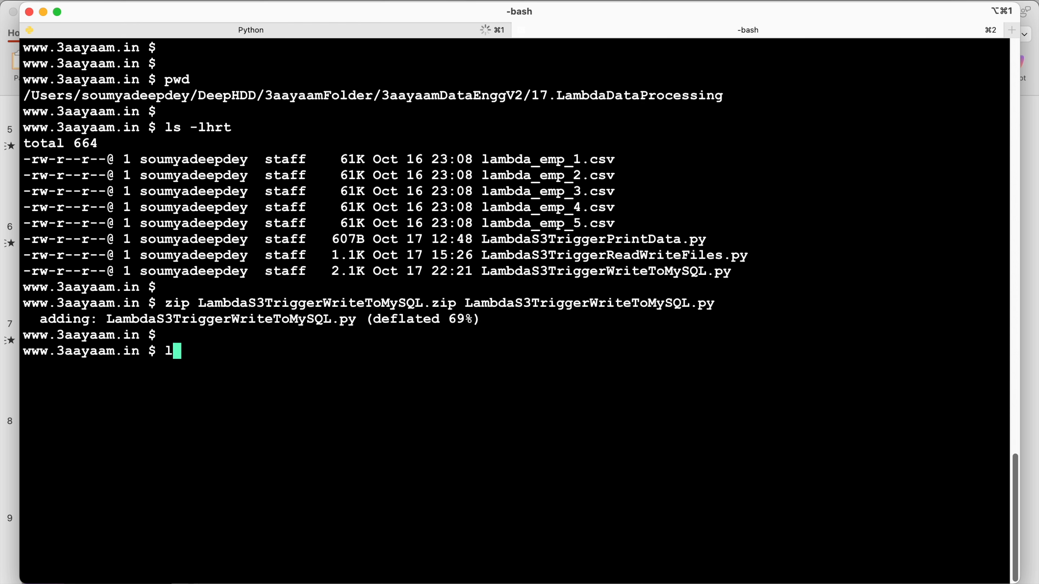
key(BackSpace)
key(BackSpace)
key(BackSpace)
text(rt)
key(Return)
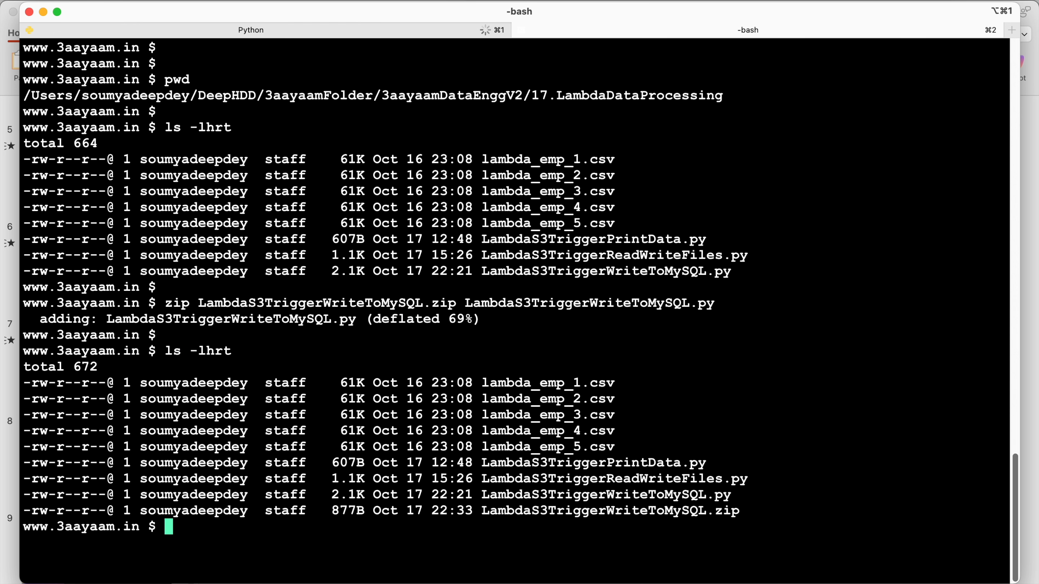
double_click(580, 510)
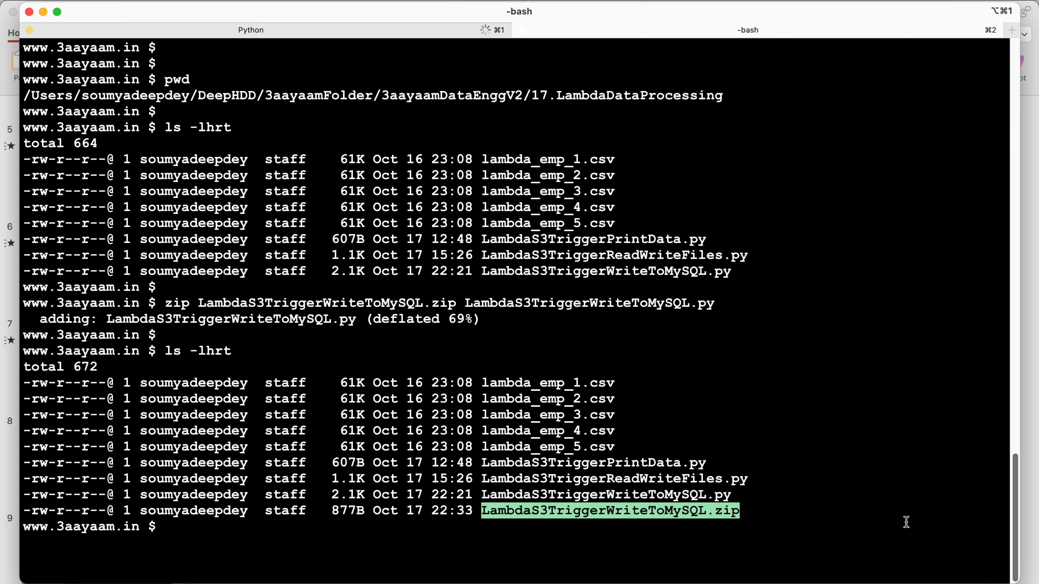
Upload LambdaS3TriggerWriteToMySQL.zip from Finder's 17.LambdaDataProcessing folder to the lambda_code/ folder of the S3 bucket 3aayaam-data-engg-vol-2 in the browser
key(super+Tab)
click(595, 205)
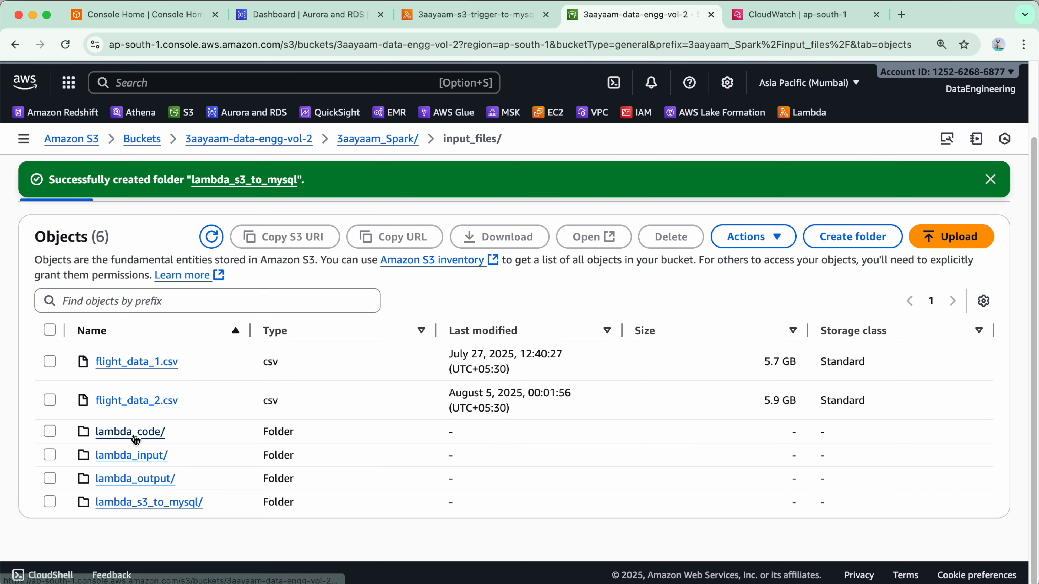
click(133, 433)
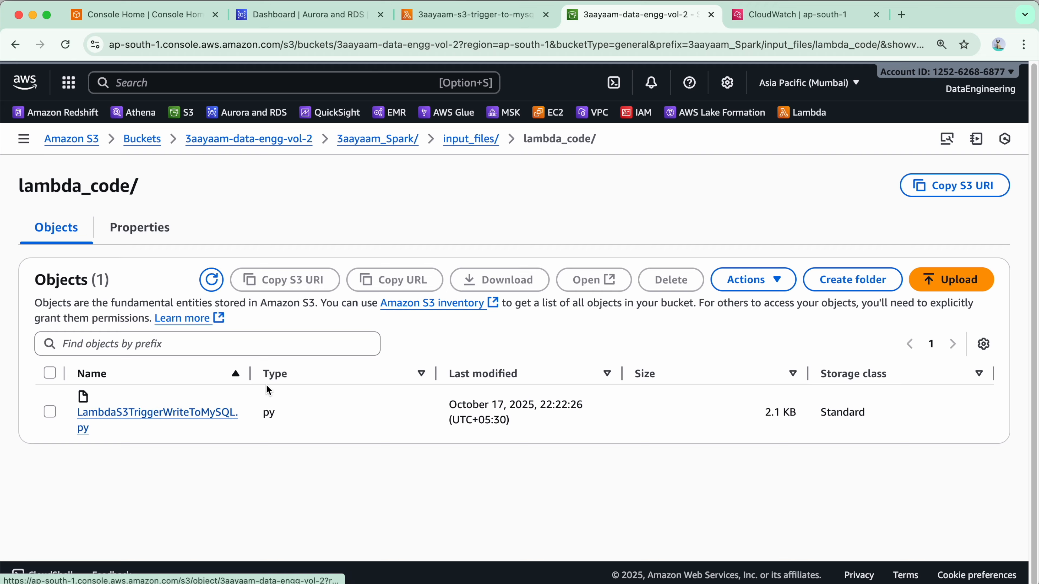
drag(249, 374, 359, 378)
click(50, 418)
click(49, 418)
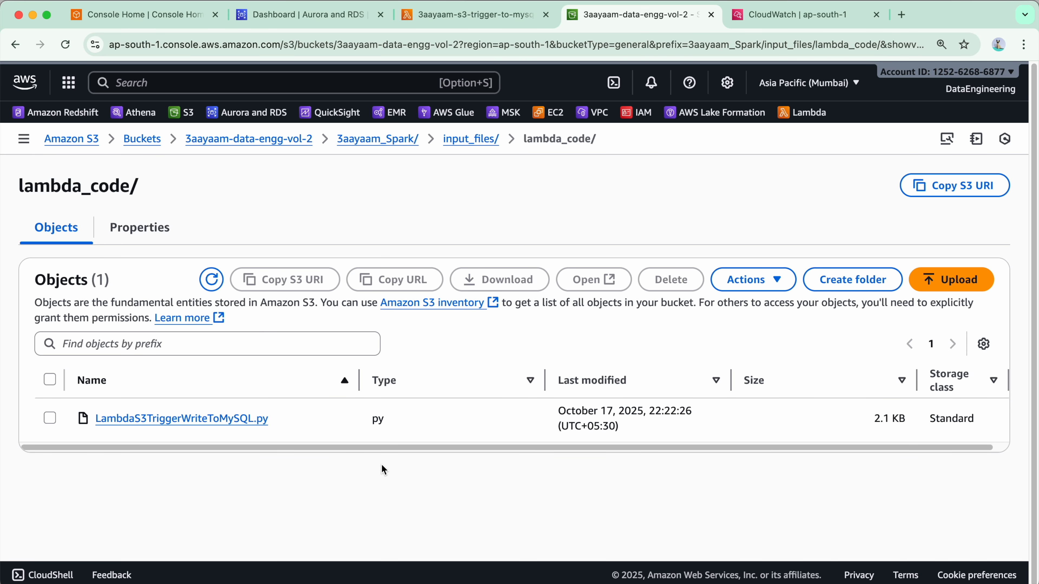
drag(719, 450, 505, 454)
scroll(910, 482, down, 5)
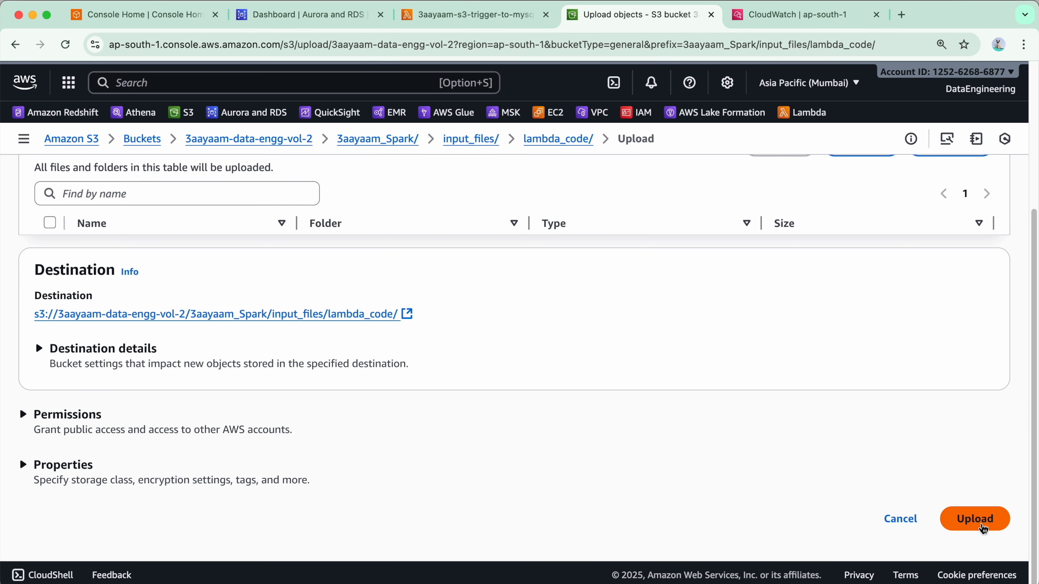
click(975, 517)
click(990, 180)
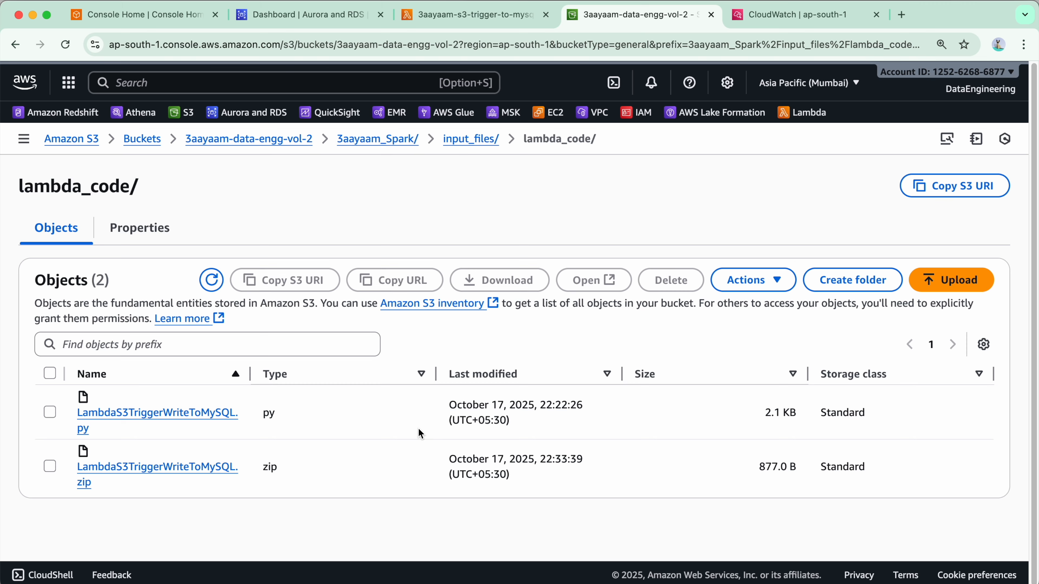
Copy the URL of LambdaS3TriggerWriteToMySQL.zip in S3 and widen the object list's Name column
click(50, 466)
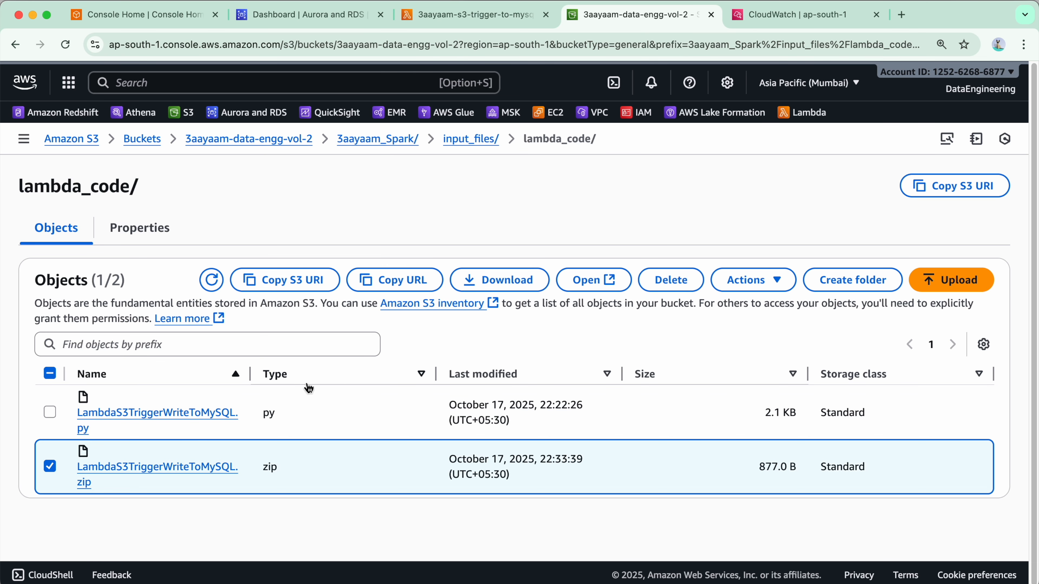
click(384, 282)
drag(252, 374, 347, 376)
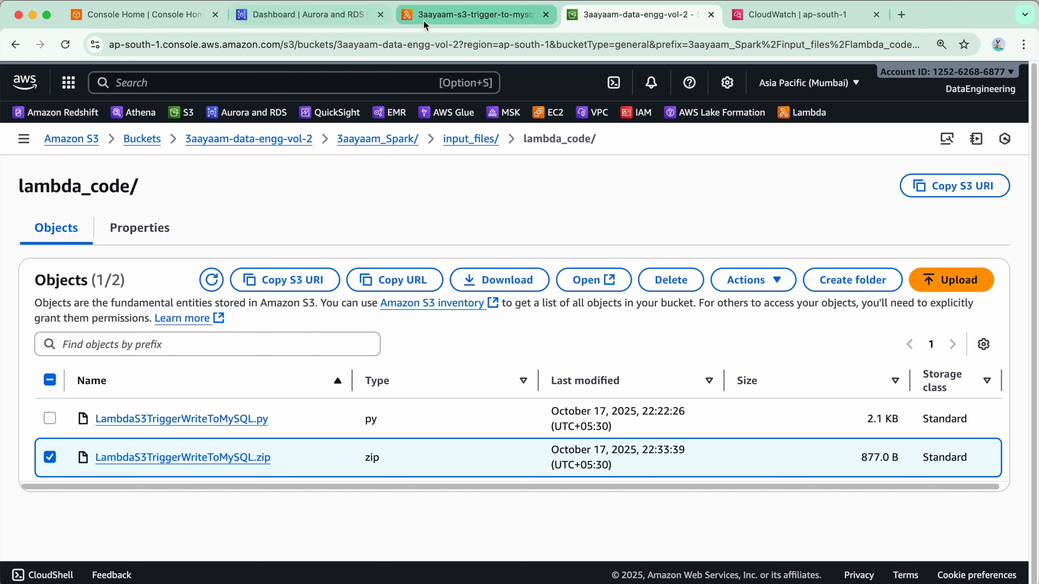
Set the function's Amazon S3 link URL to the copied LambdaS3TriggerWriteToMySQL.zip address and save the code upload
click(470, 14)
click(502, 334)
key(super+v)
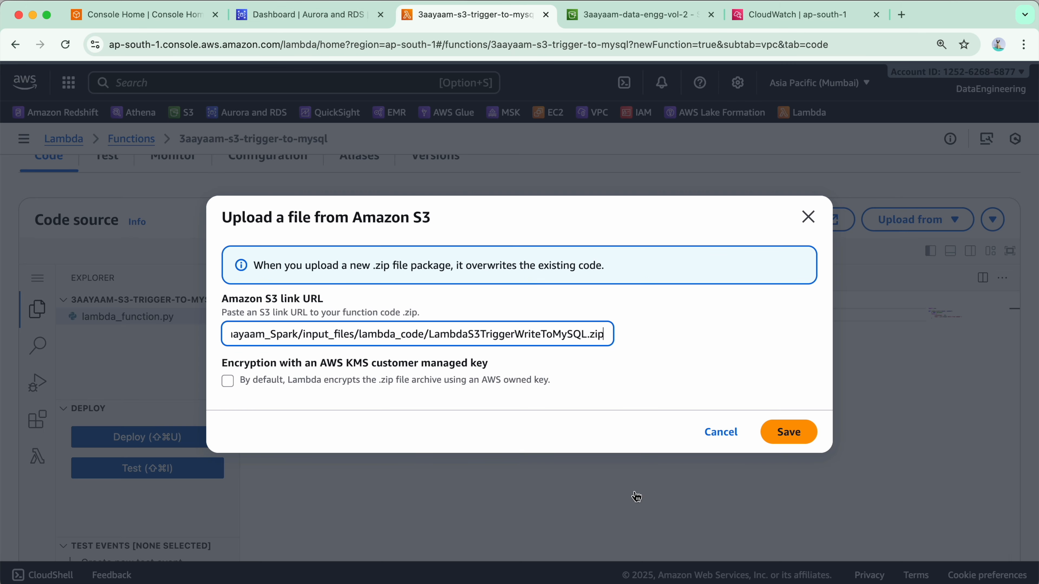
click(788, 432)
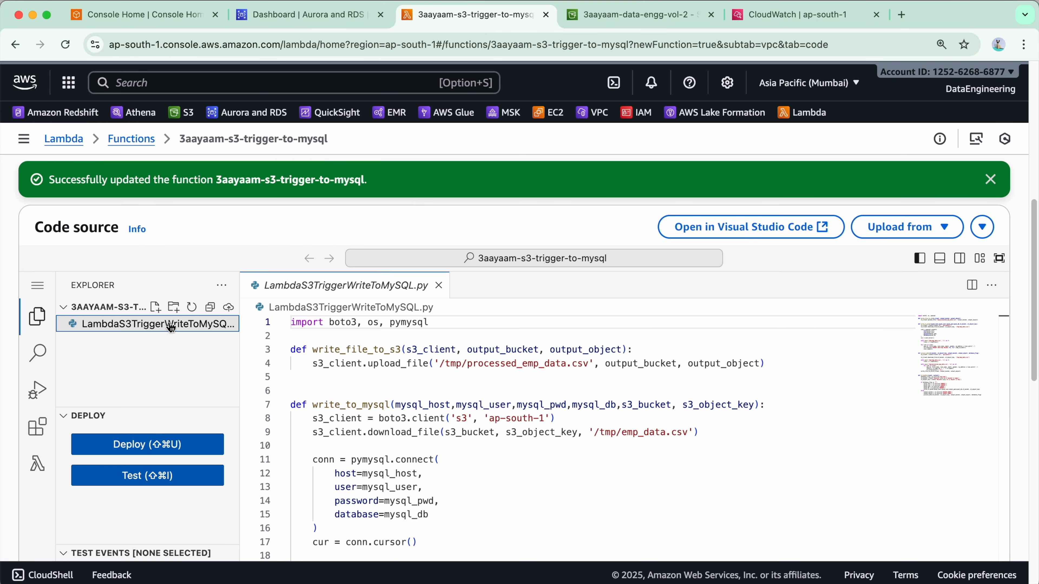
Review the uploaded LambdaS3TriggerWriteToMySQL.py code, including its MySQL write function and s3_handler, with the file explorer widened
drag(240, 305, 262, 304)
scroll(527, 372, down, 2)
scroll(527, 372, up, 3)
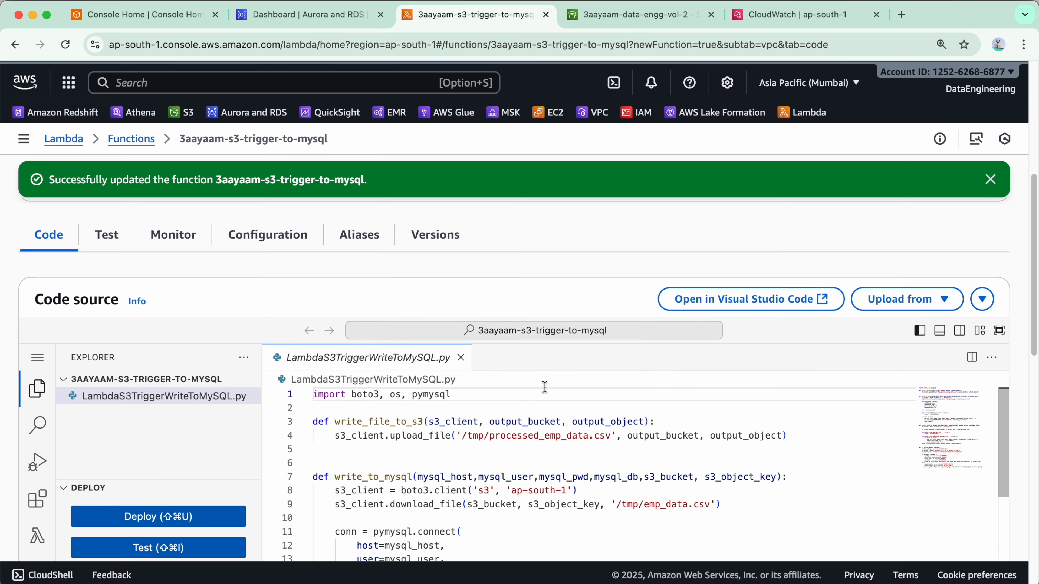
scroll(531, 370, down, 10)
scroll(540, 366, up, 5)
scroll(531, 368, up, 5)
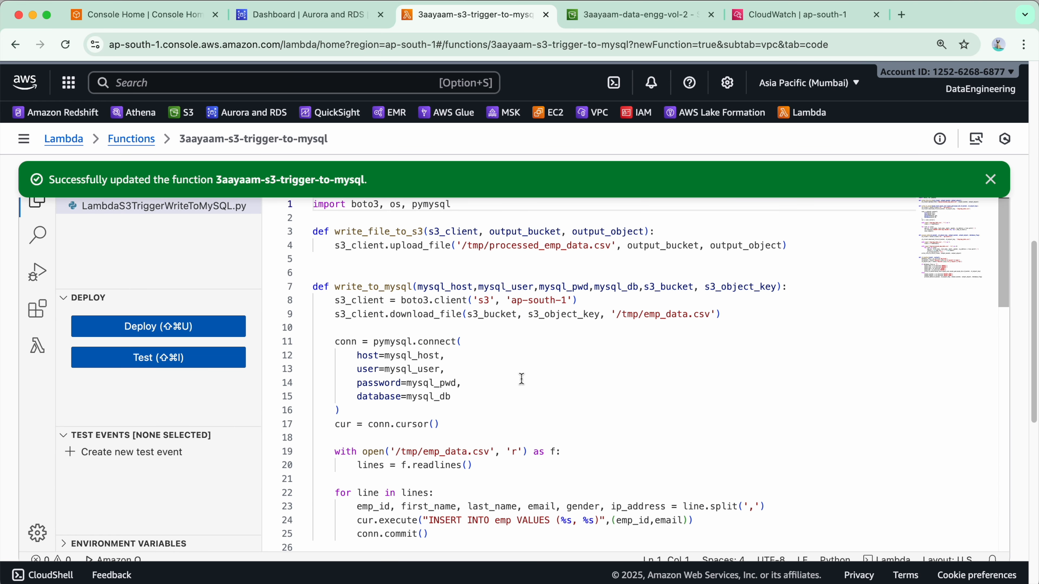
scroll(540, 409, down, 10)
scroll(546, 452, down, 10)
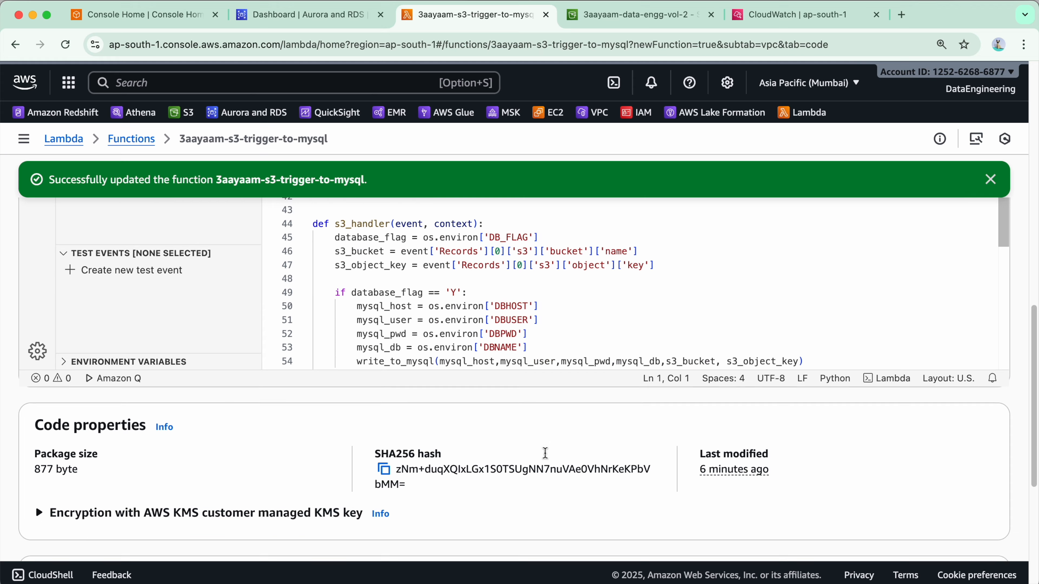
scroll(540, 463, up, 5)
scroll(396, 480, up, 5)
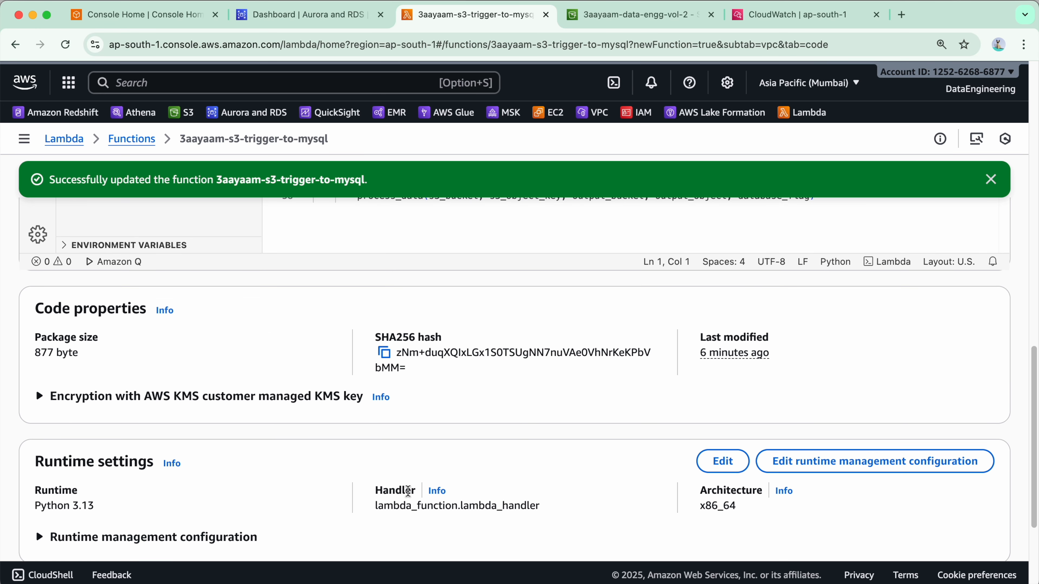
Examine the file name and function name parts of the handler in the function's runtime settings
scroll(413, 450, down, 4)
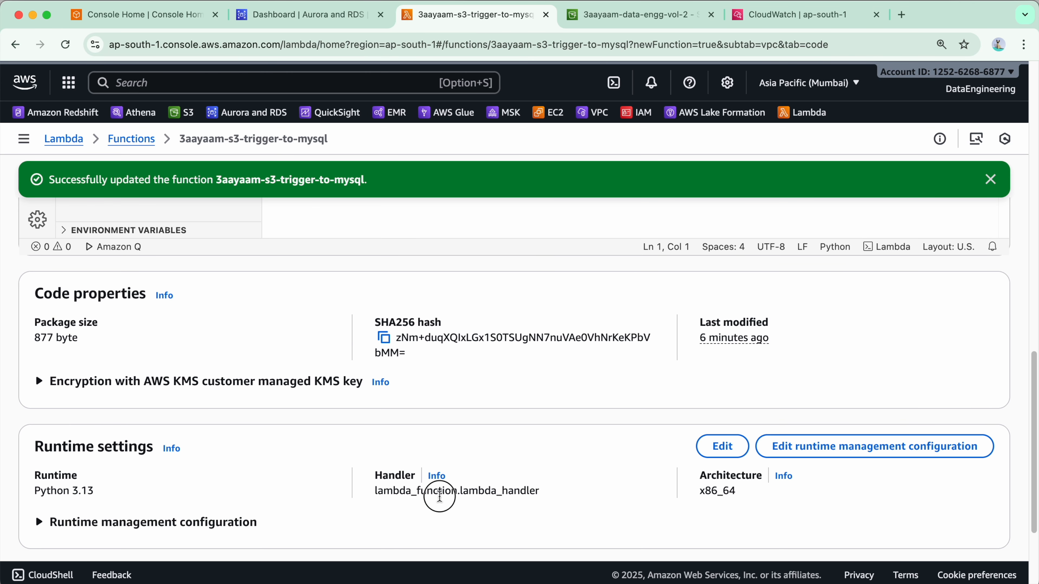
scroll(511, 501, down, 1)
double_click(393, 480)
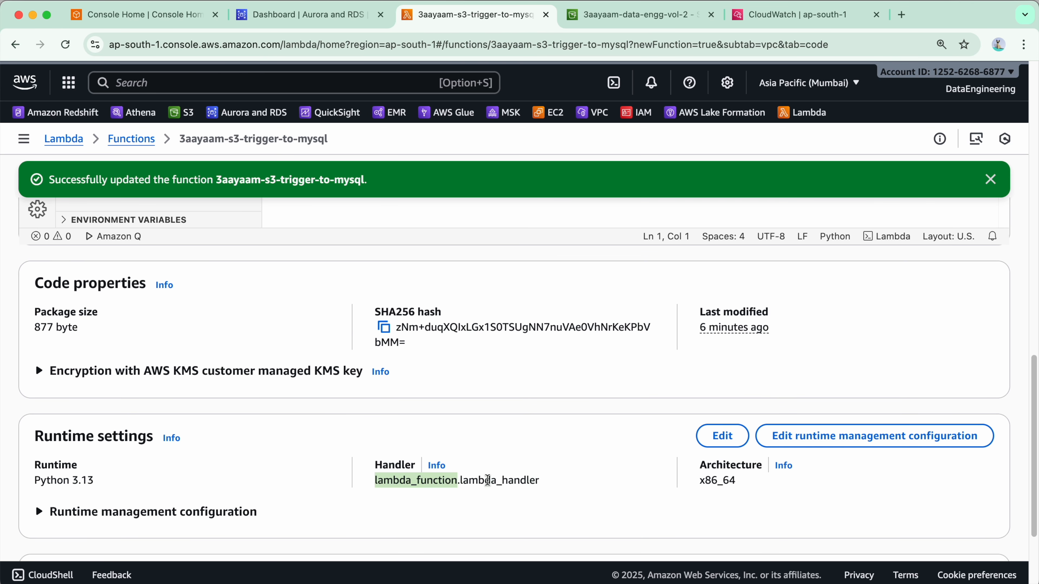
double_click(493, 480)
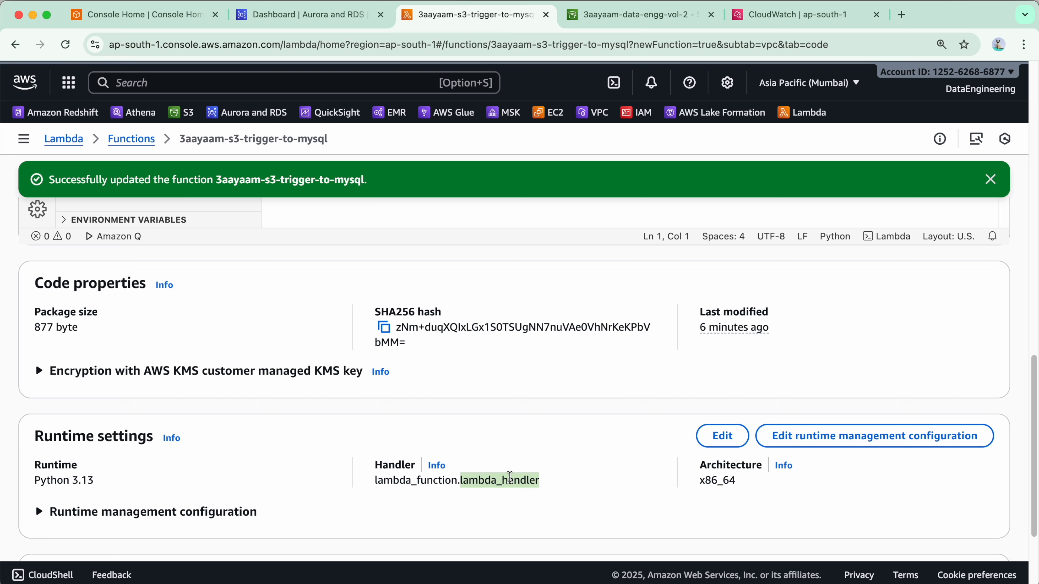
Set the function's runtime handler to LambdaS3TriggerWriteToMySQL.s3_handler and save the runtime settings
click(722, 436)
double_click(93, 347)
key(cmd+v)
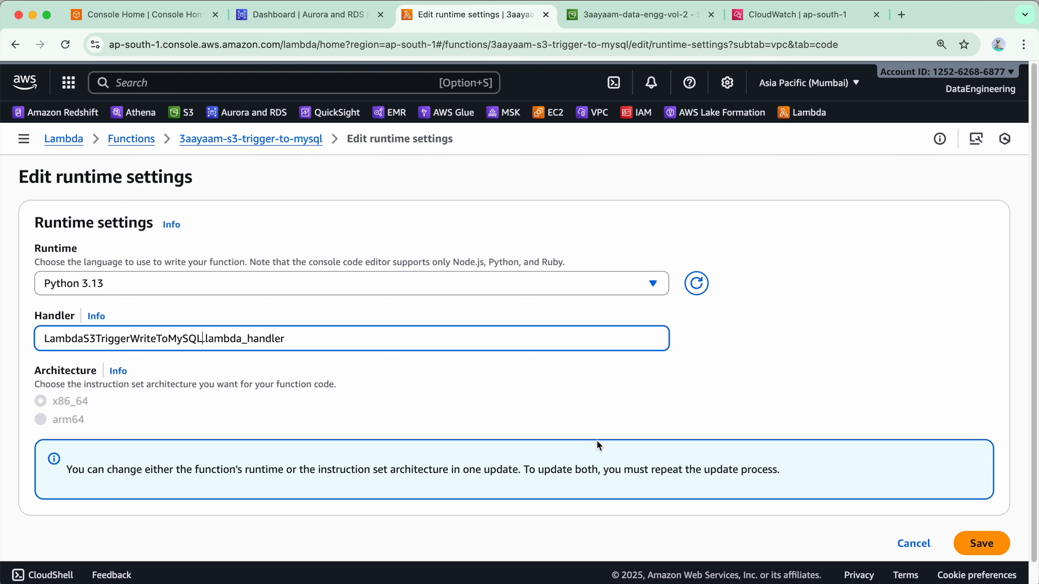
double_click(245, 339)
text(s3_handler)
click(980, 544)
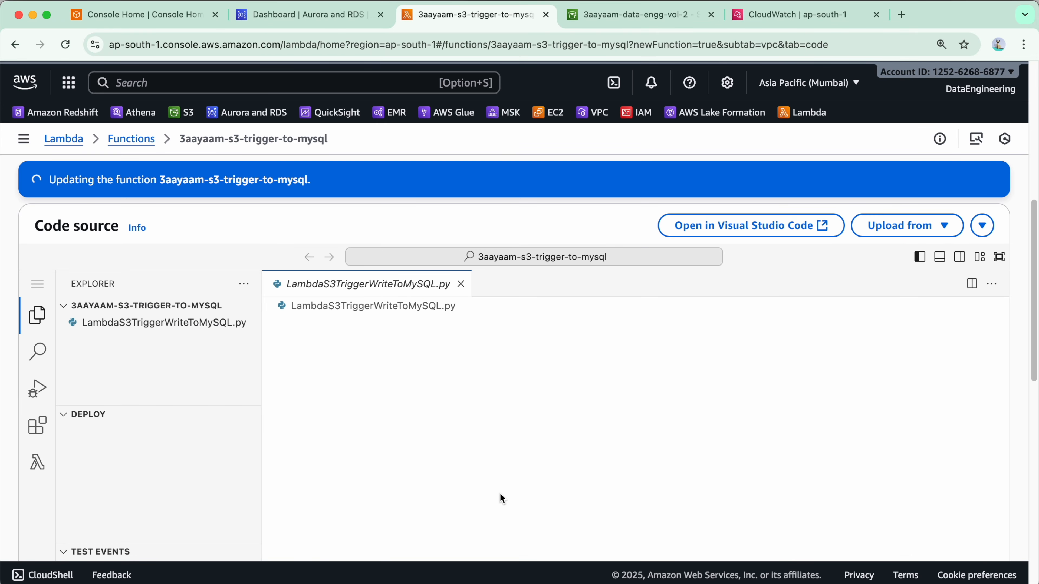
Review the LambdaS3TriggerWriteToMySQL.py code from the MySQL write function through s3_handler
scroll(500, 487, down, 10)
scroll(501, 477, up, 10)
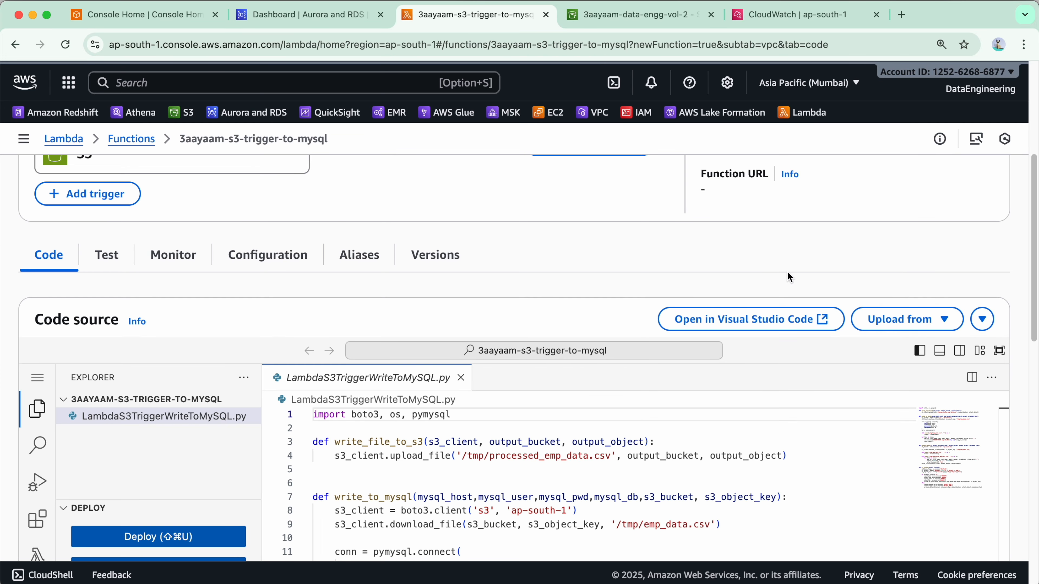
scroll(580, 392, down, 8)
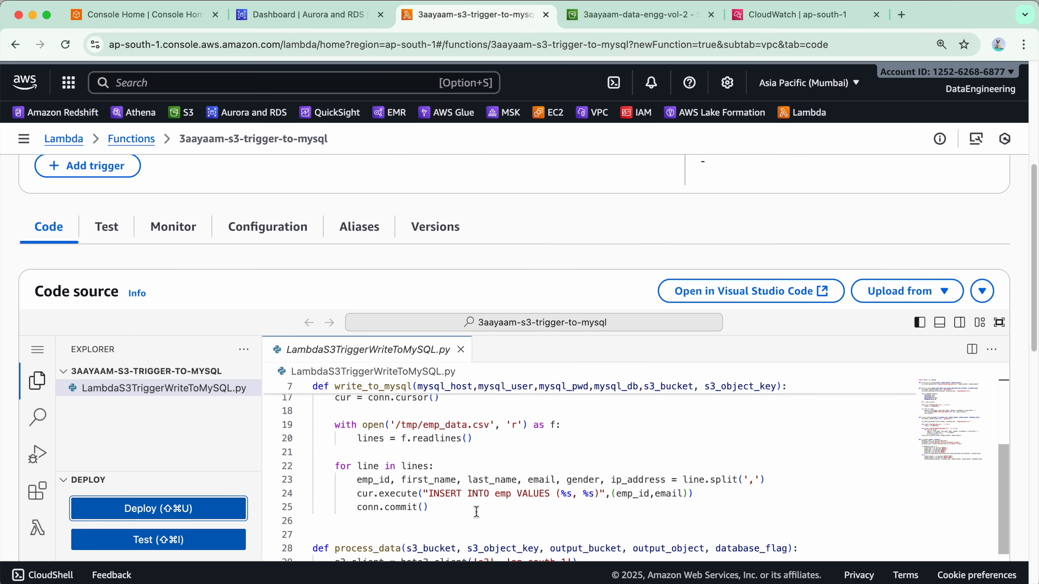
scroll(479, 511, down, 15)
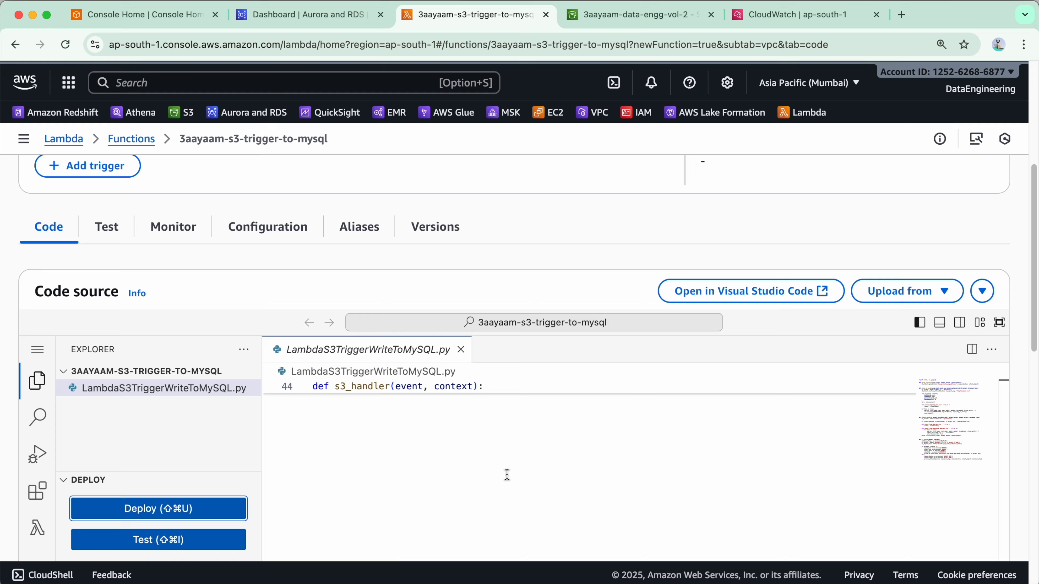
scroll(277, 491, down, 3)
scroll(278, 491, up, 10)
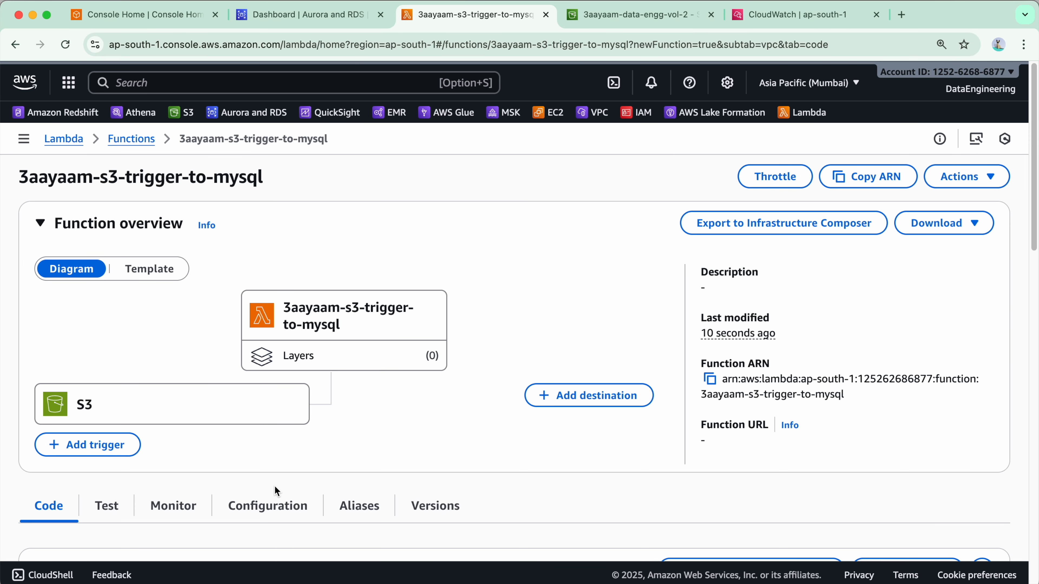
Switch to CloudWatch and open the full list of log groups
click(769, 15)
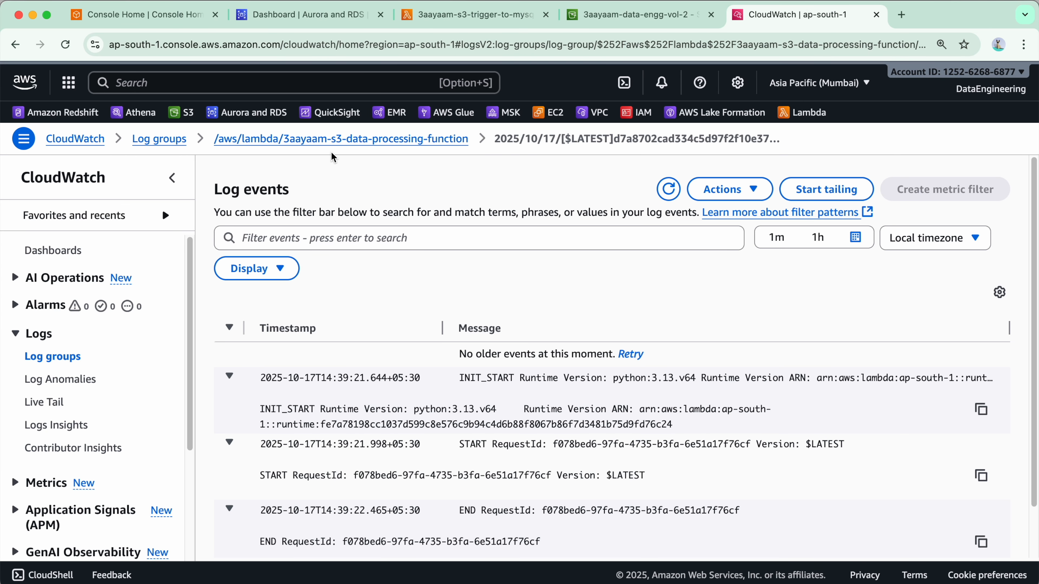
click(168, 140)
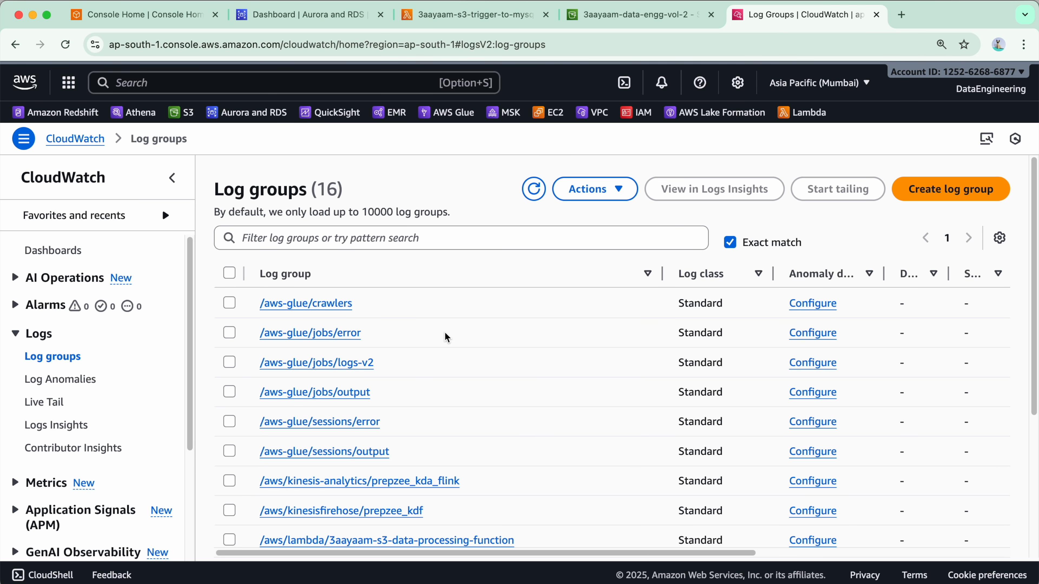
Upload lambda_emp_1.csv to the lambda_s3_to_mysql input folder in S3 and close the upload status
key(super+alt+Left)
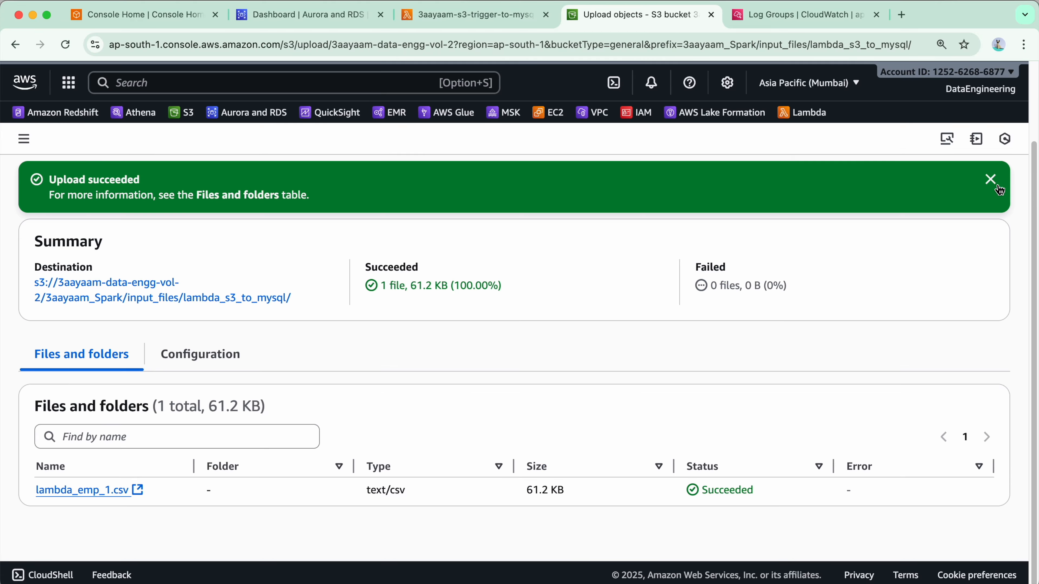
click(990, 179)
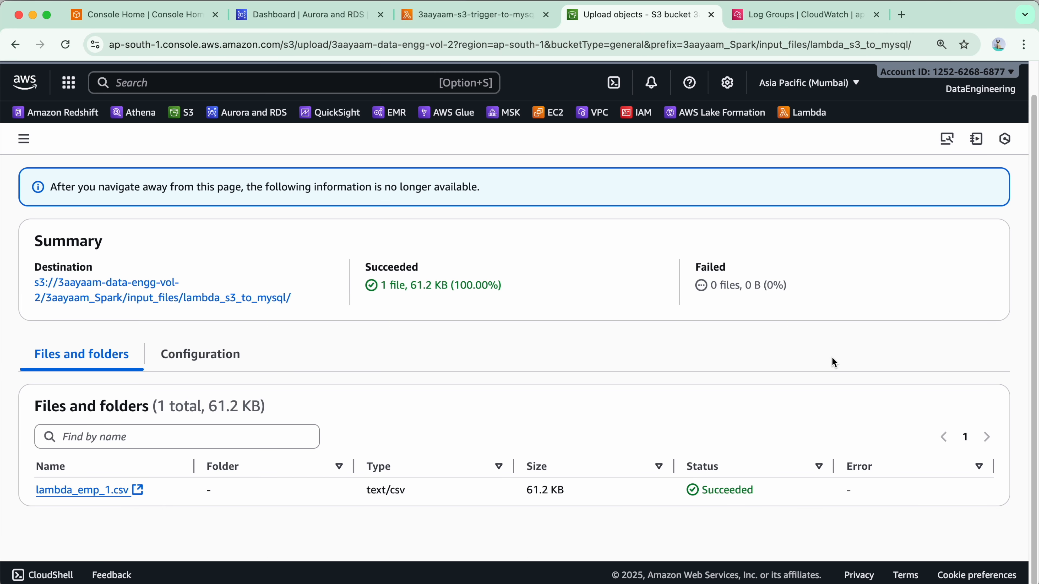
scroll(947, 404, up, 1)
click(976, 177)
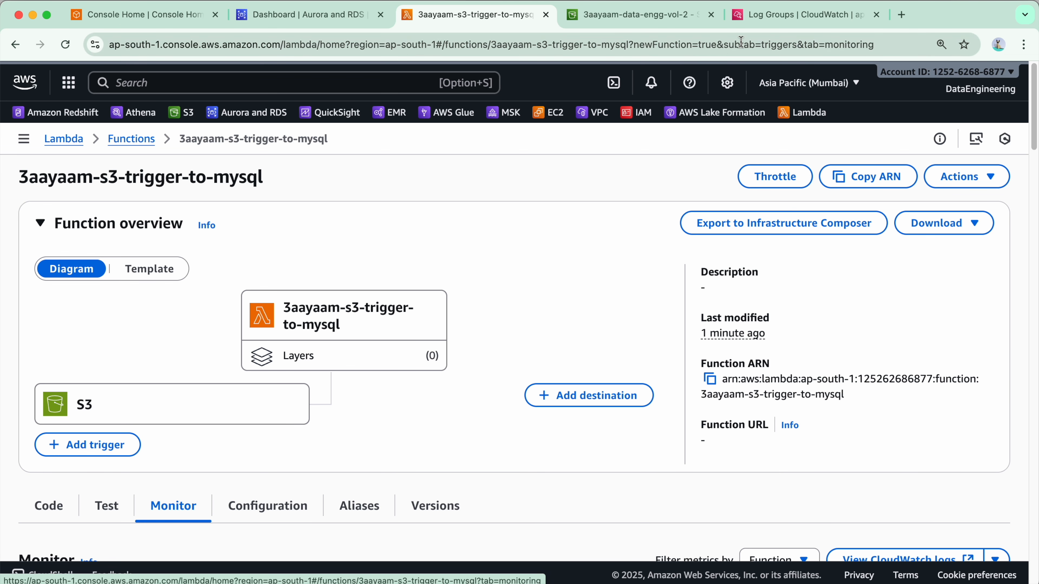
Filter the CloudWatch log groups by "lambda" and open the log stream of /aws/lambda/3aayaam-s3-trigger-to-mysql
click(794, 19)
click(393, 237)
text(lambda)
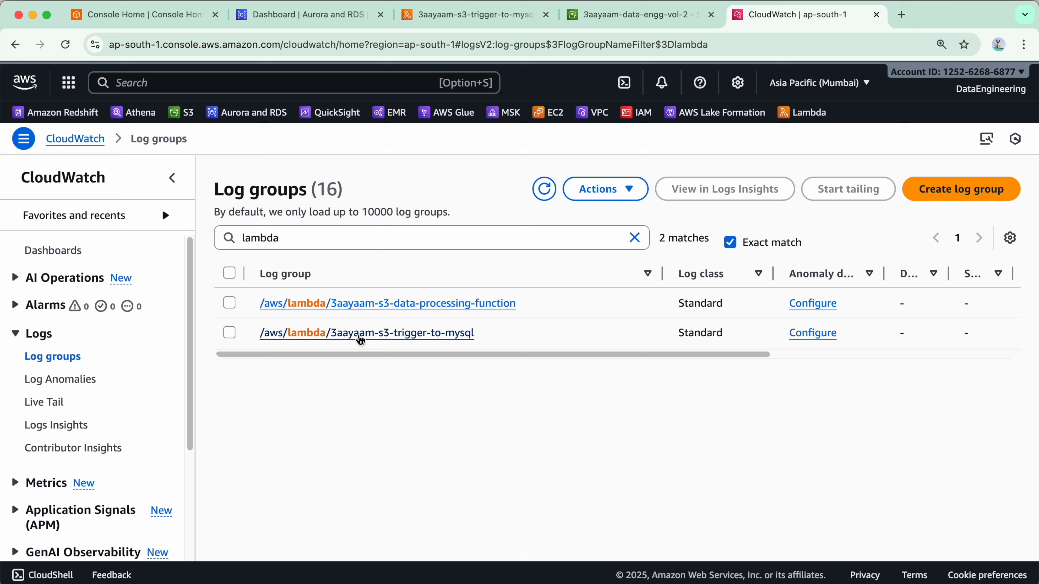
click(380, 332)
scroll(327, 378, down, 1)
scroll(327, 379, down, 4)
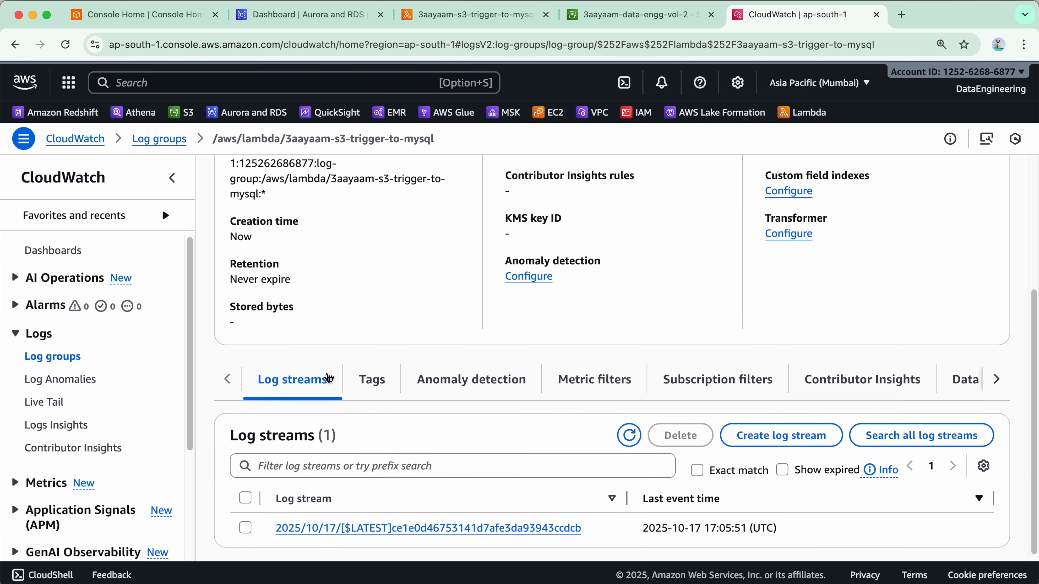
click(446, 528)
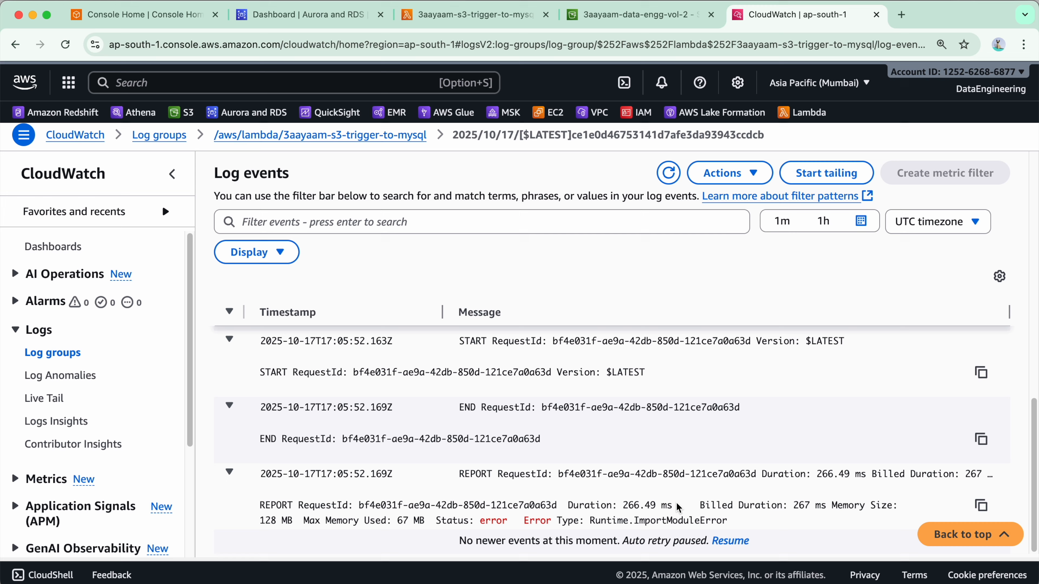
Examine the import error message in the function's log events, highlighting its reason
scroll(573, 470, up, 5)
drag(754, 425, 892, 425)
click(864, 438)
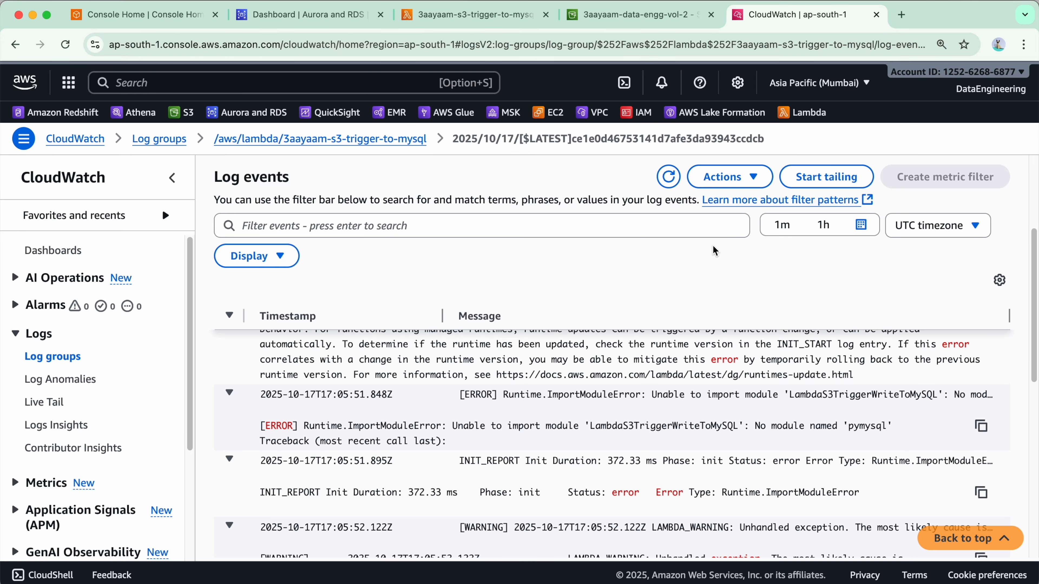
Return to the Lambda function 3aayaam-s3-trigger-to-mysql and look over its monitoring charts and function overview
click(361, 20)
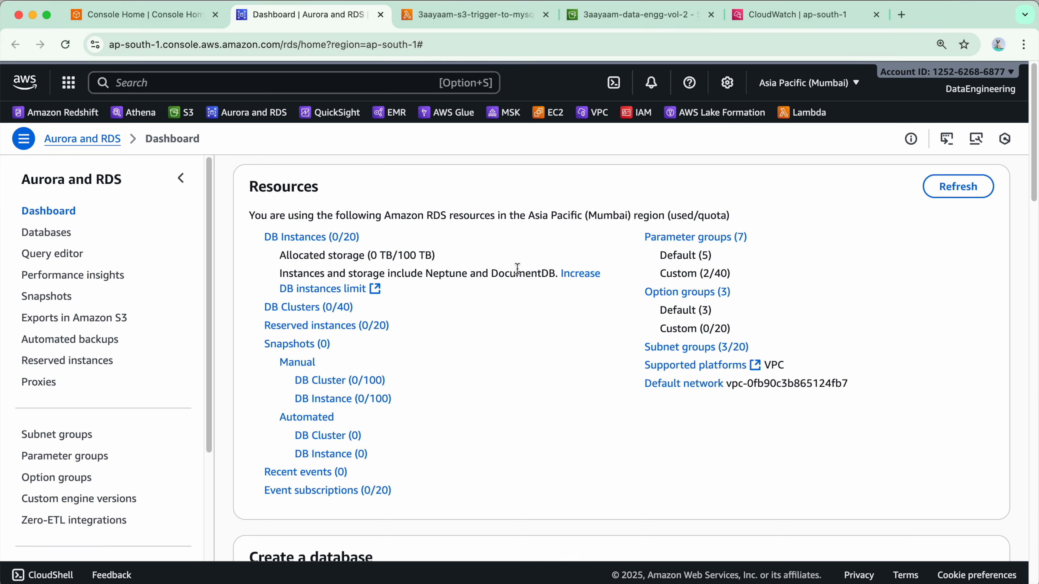
click(458, 15)
scroll(330, 344, down, 8)
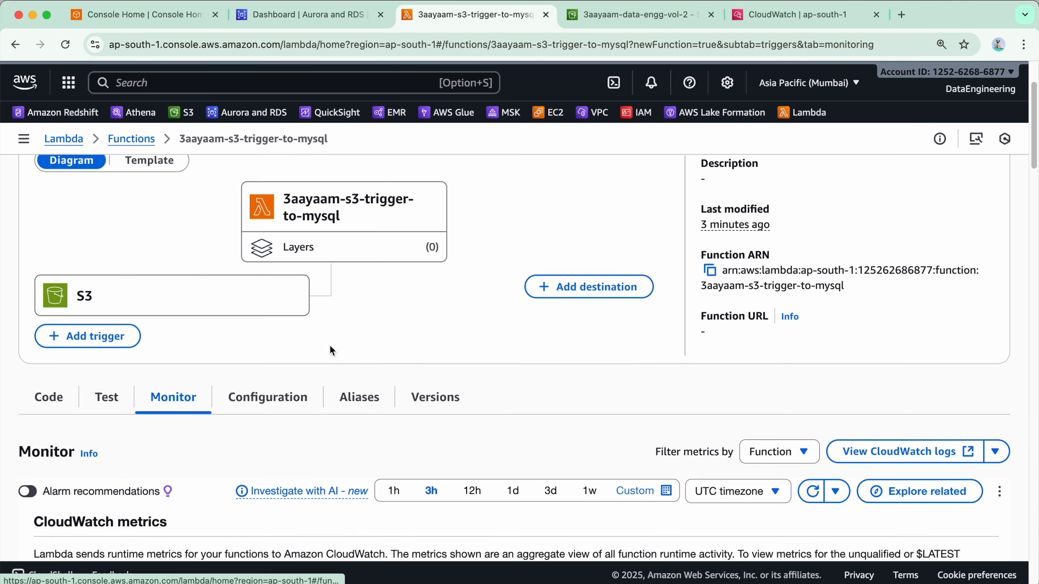
scroll(576, 387, down, 10)
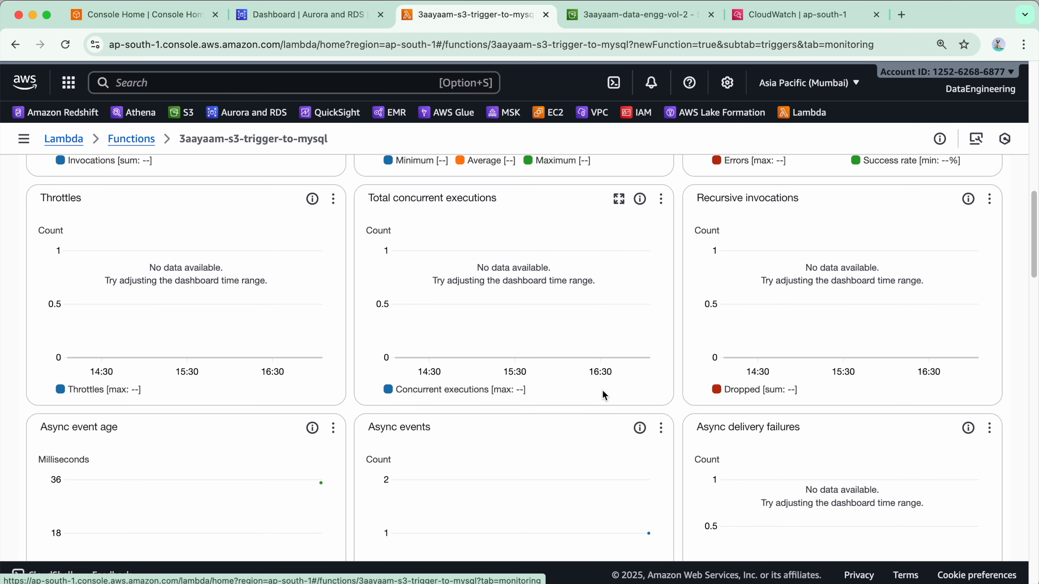
scroll(650, 381, down, 5)
scroll(647, 381, up, 20)
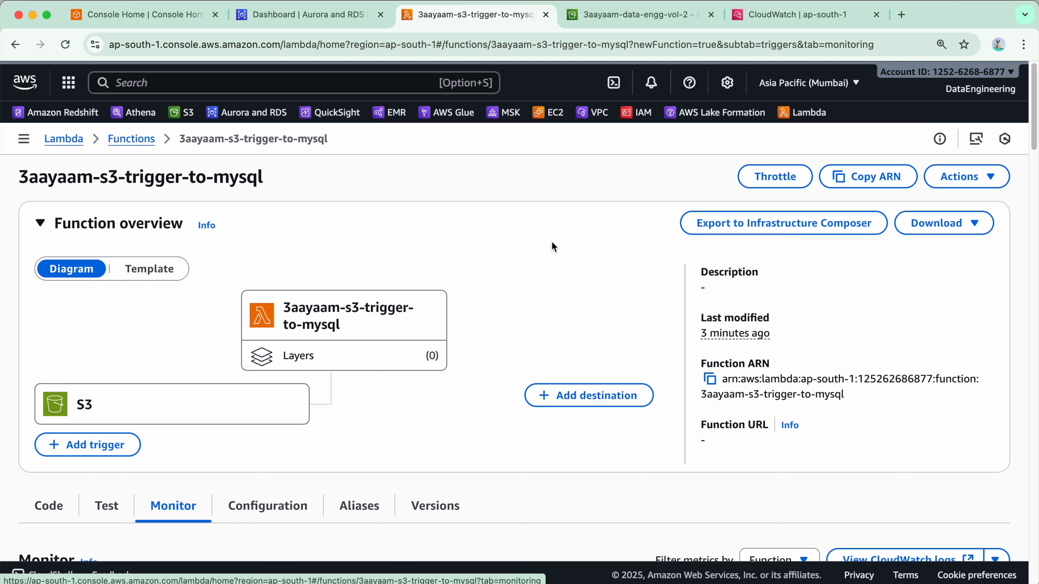
Switch to the terminal and examine the zip command's source file and archive names and the LambdaS3TriggerWriteToMySQL.zip listing
key(super+Tab)
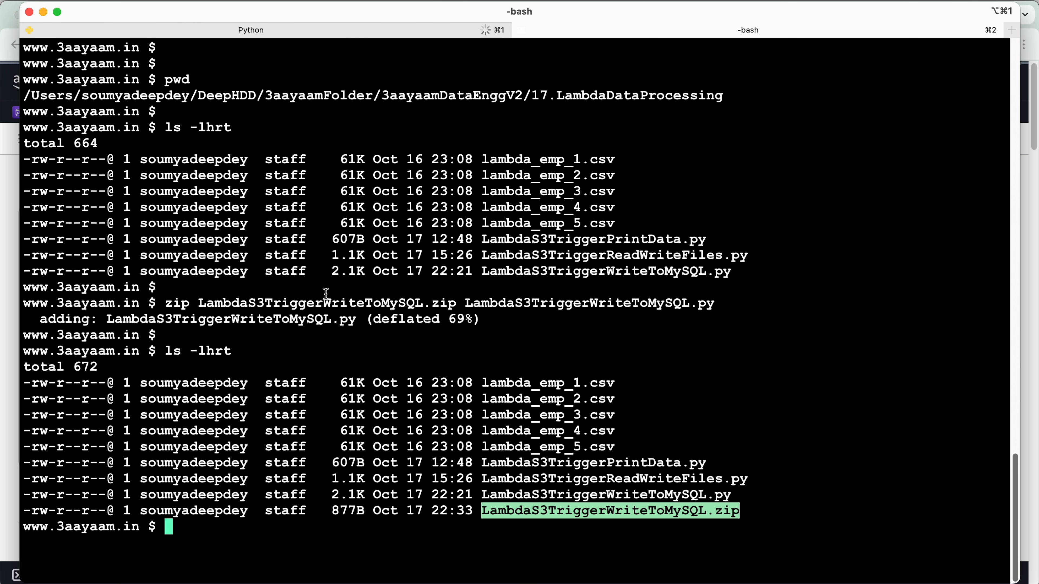
click(372, 309)
click(168, 307)
drag(168, 306, 742, 303)
double_click(175, 303)
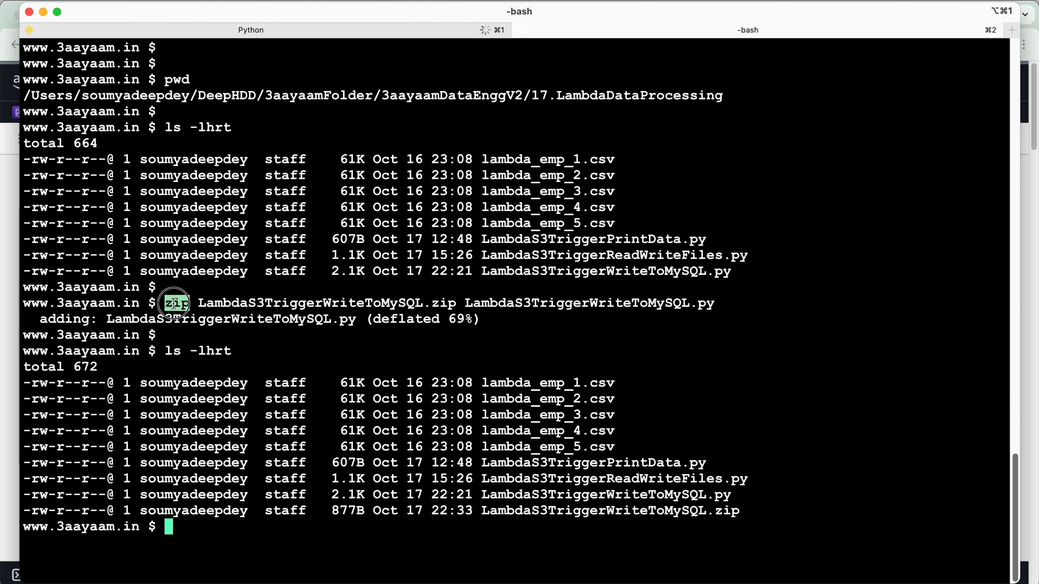
double_click(201, 303)
click(508, 300)
double_click(508, 300)
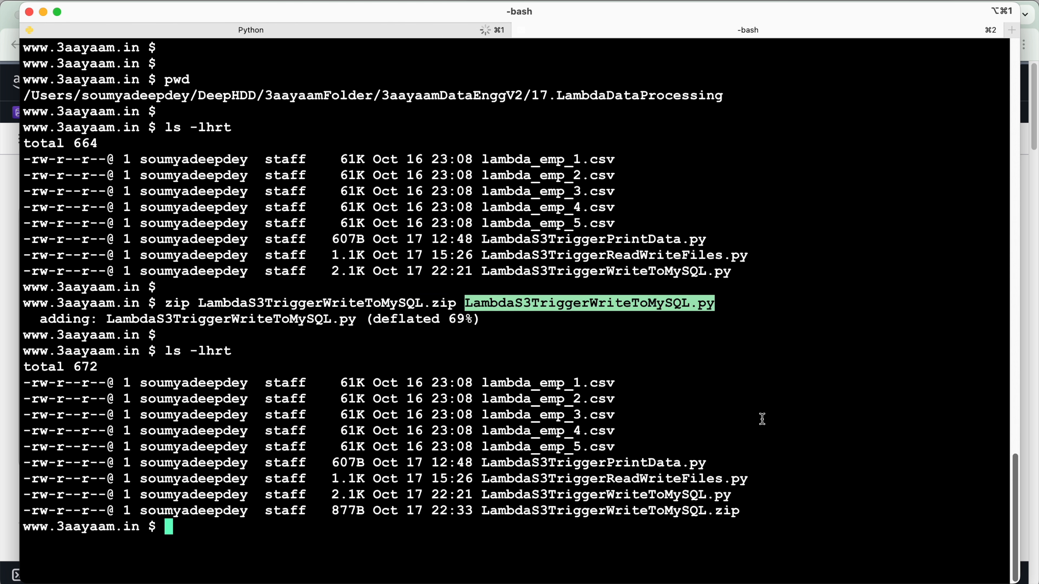
click(515, 319)
double_click(477, 305)
drag(200, 303, 455, 303)
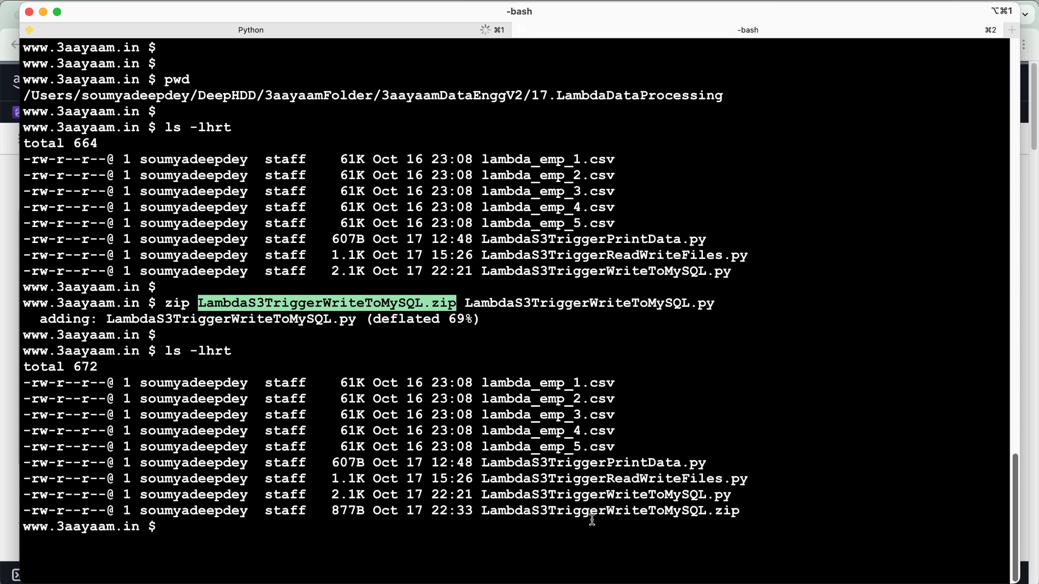
double_click(592, 511)
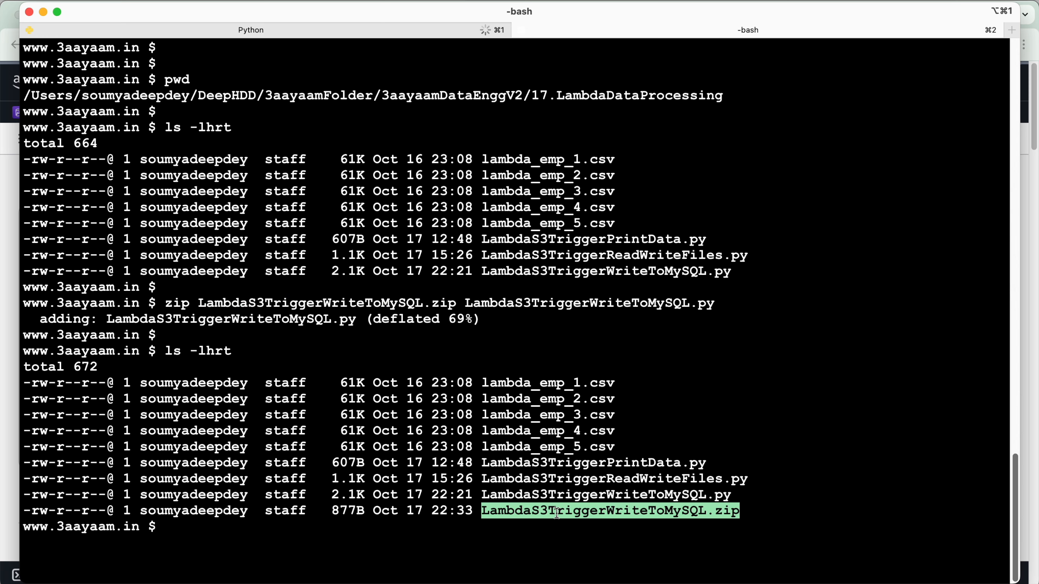